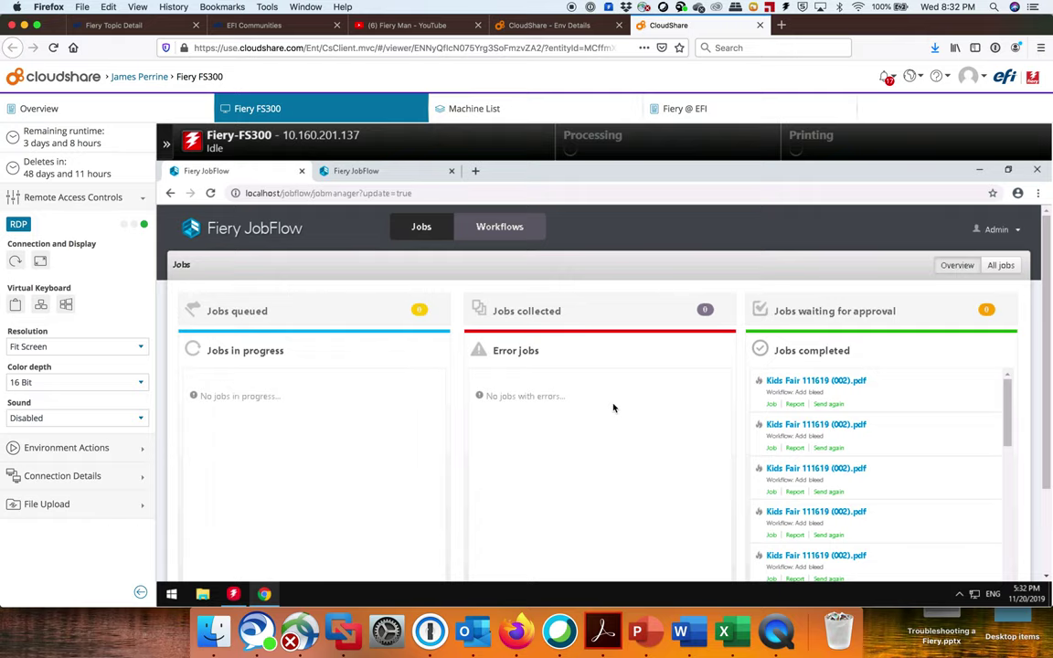
Step: Minimize Chrome and relaunch Fiery JobFlow from its icon on the remote Fiery FS300 desktop
click(979, 170)
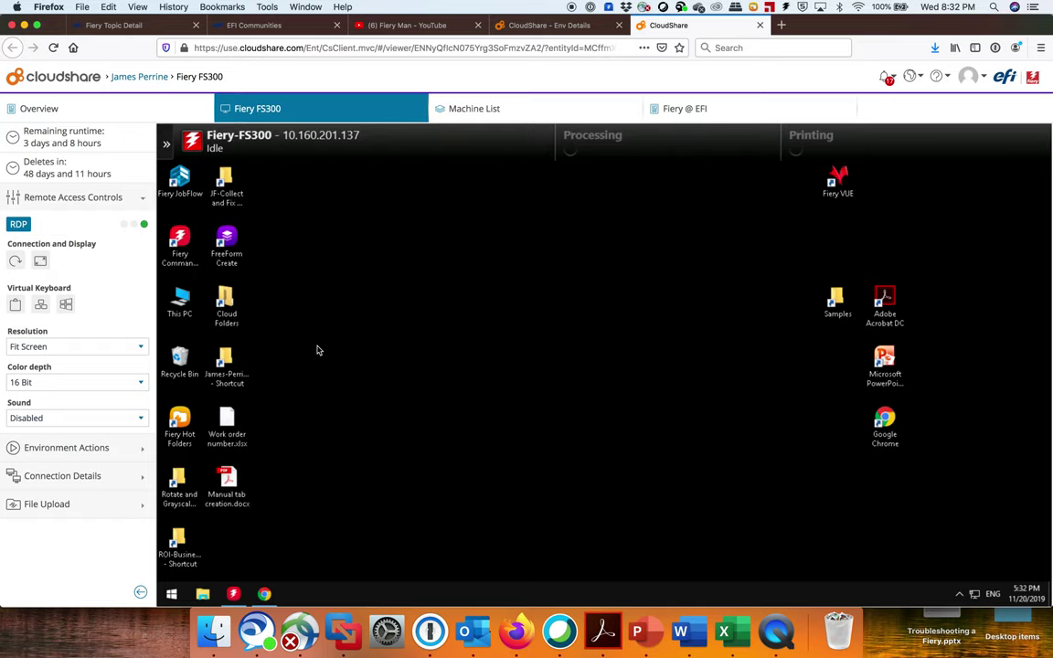
double_click(188, 187)
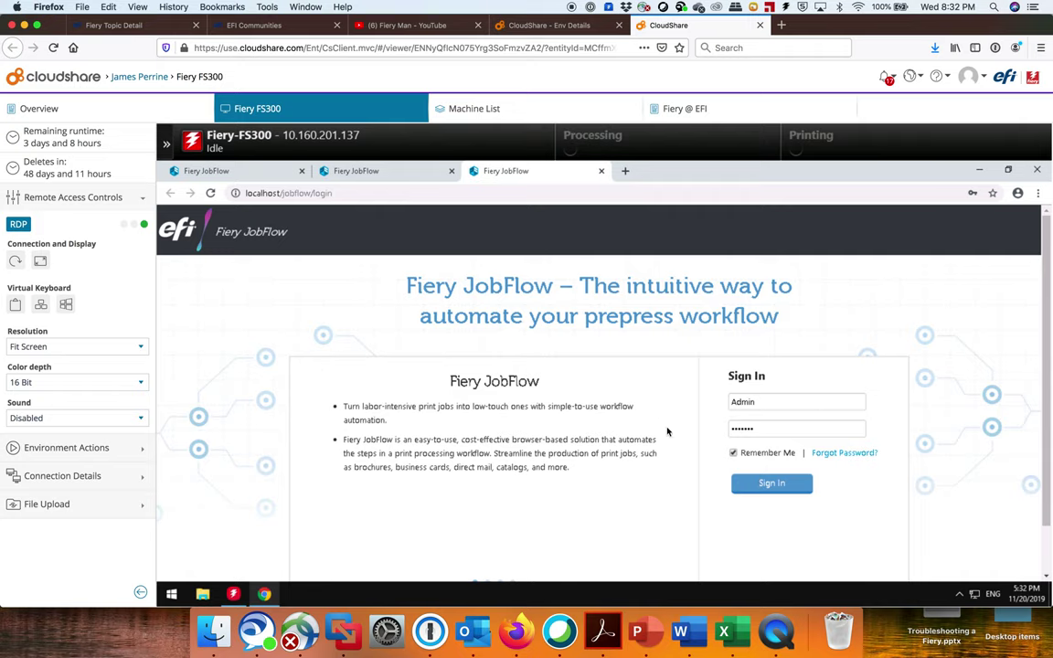
Step: Sign in as Admin, close the duplicate JobFlow tab, and show the Workflows list
click(762, 482)
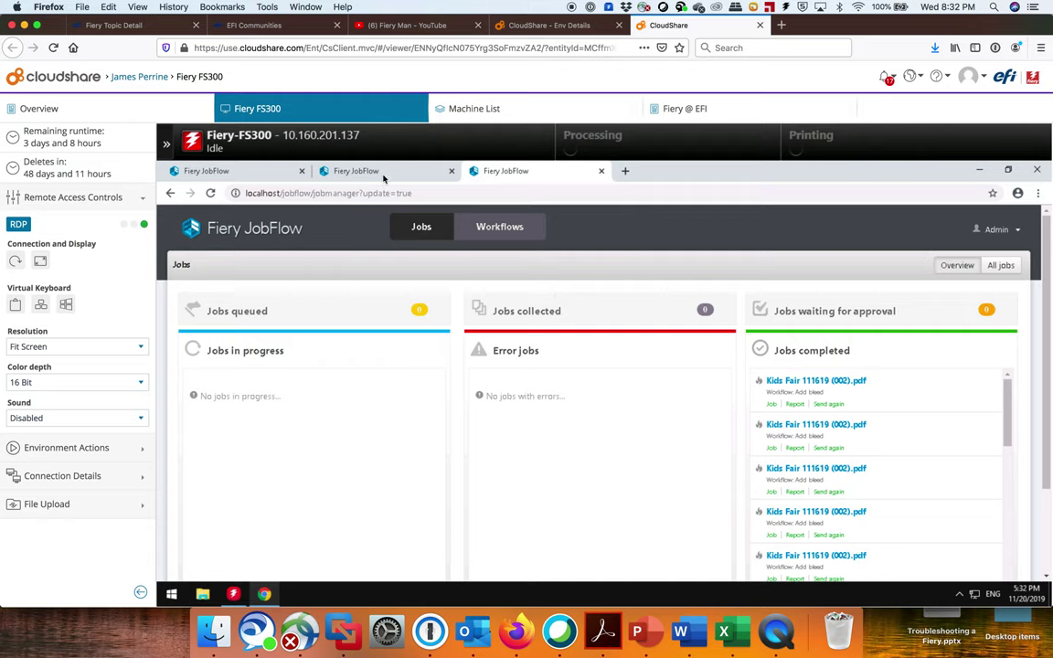
click(301, 171)
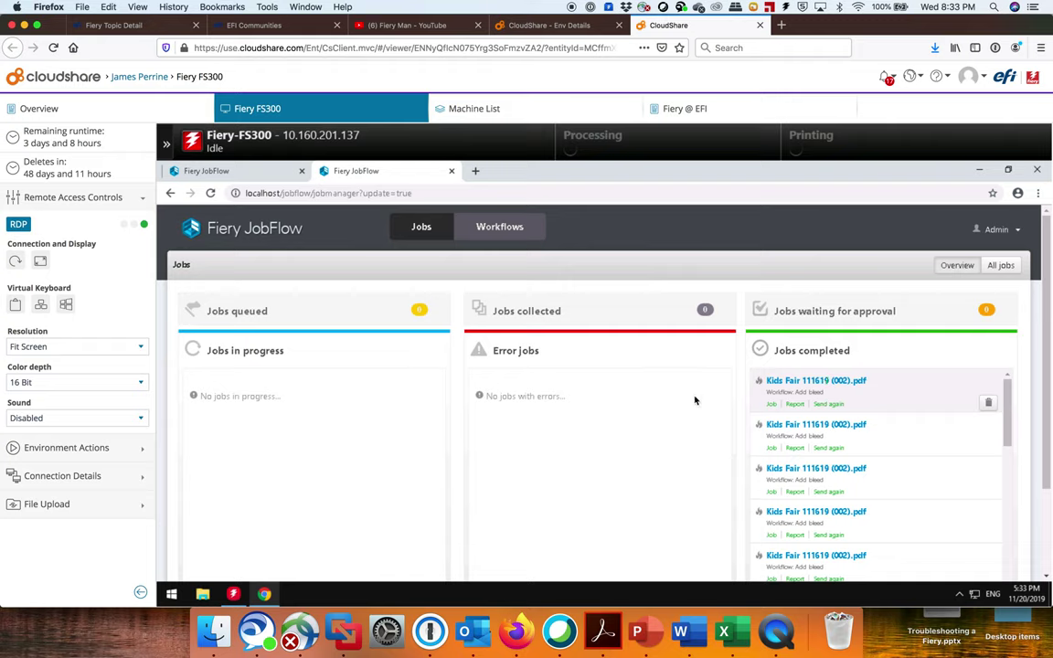
click(500, 228)
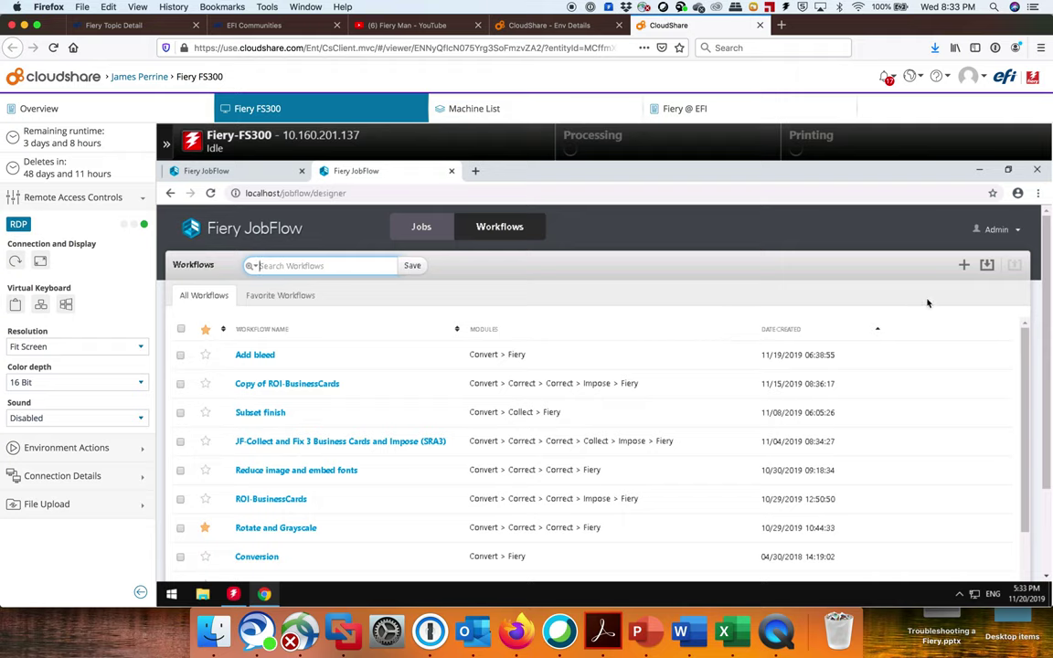
Step: From Admin, open the Fiery JobFlow library and download the Collect Exact Match 24-UP business cards workflow
click(1017, 232)
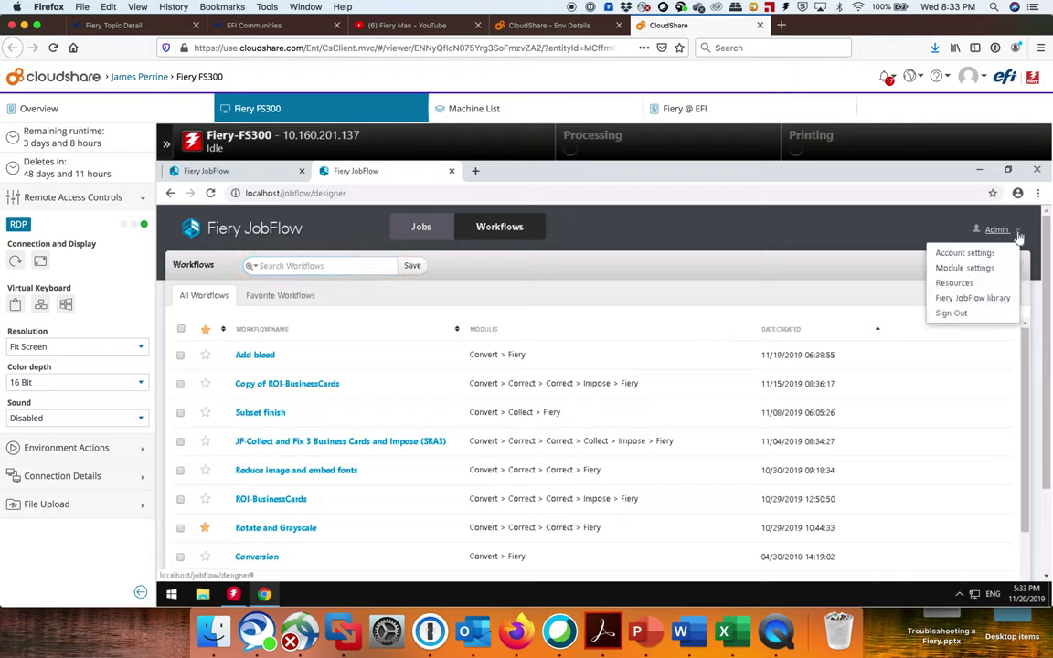
click(972, 299)
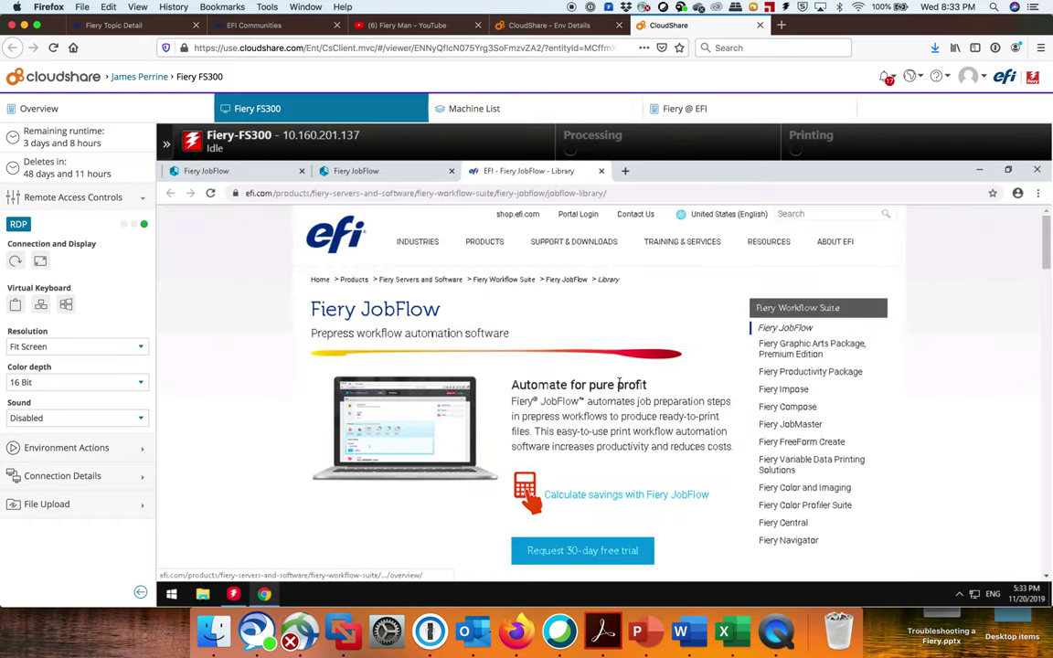
scroll(431, 536, down, 15)
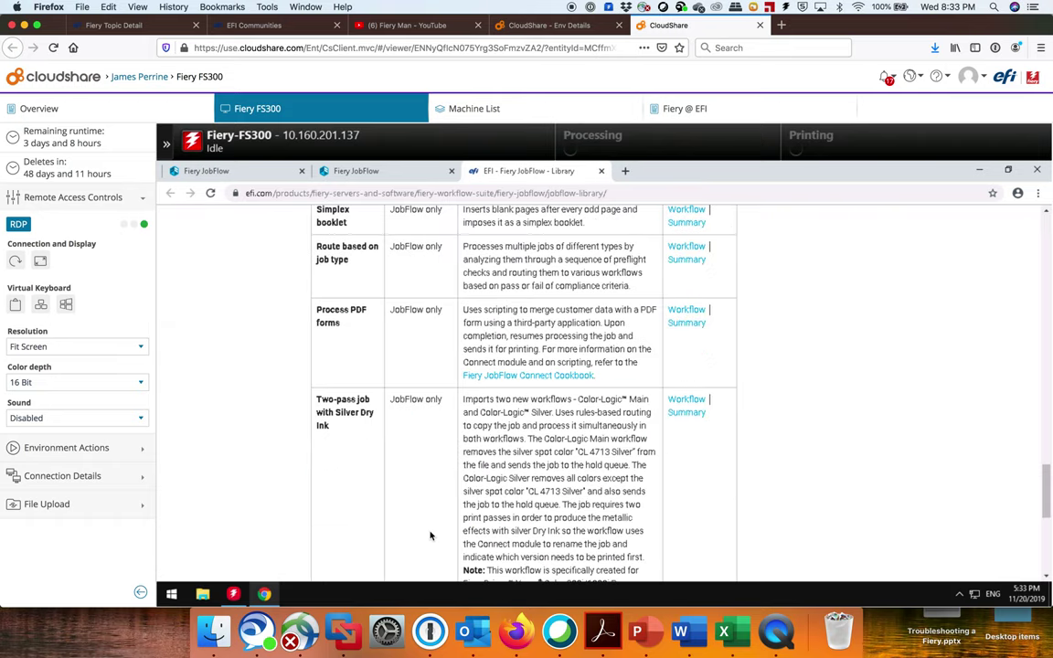
scroll(430, 536, down, 3)
scroll(431, 536, up, 8)
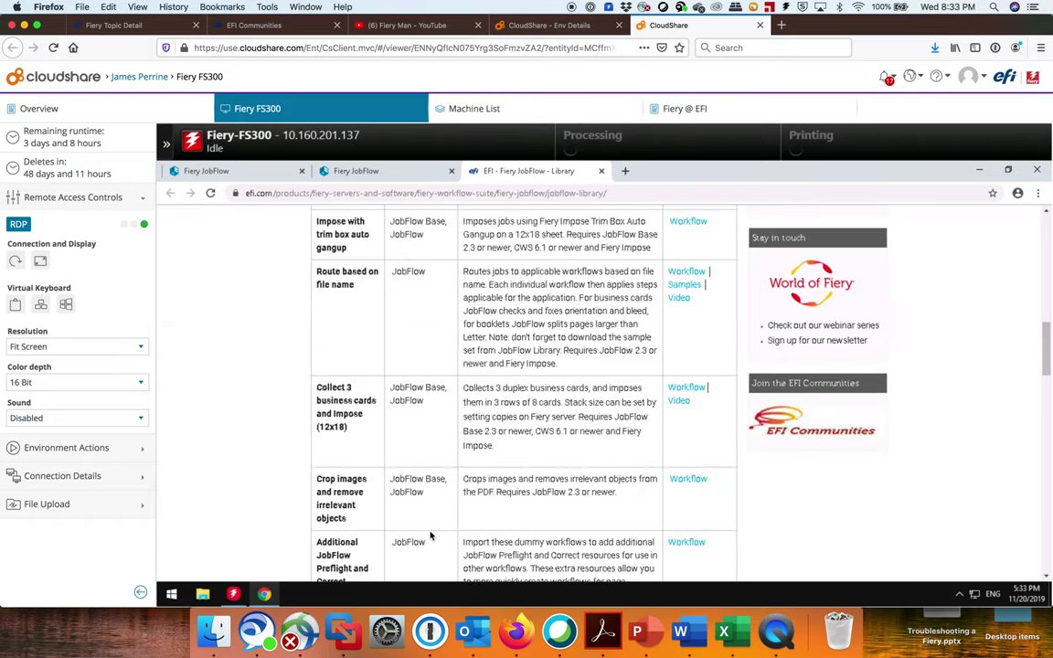
scroll(431, 536, up, 5)
scroll(430, 536, down, 2)
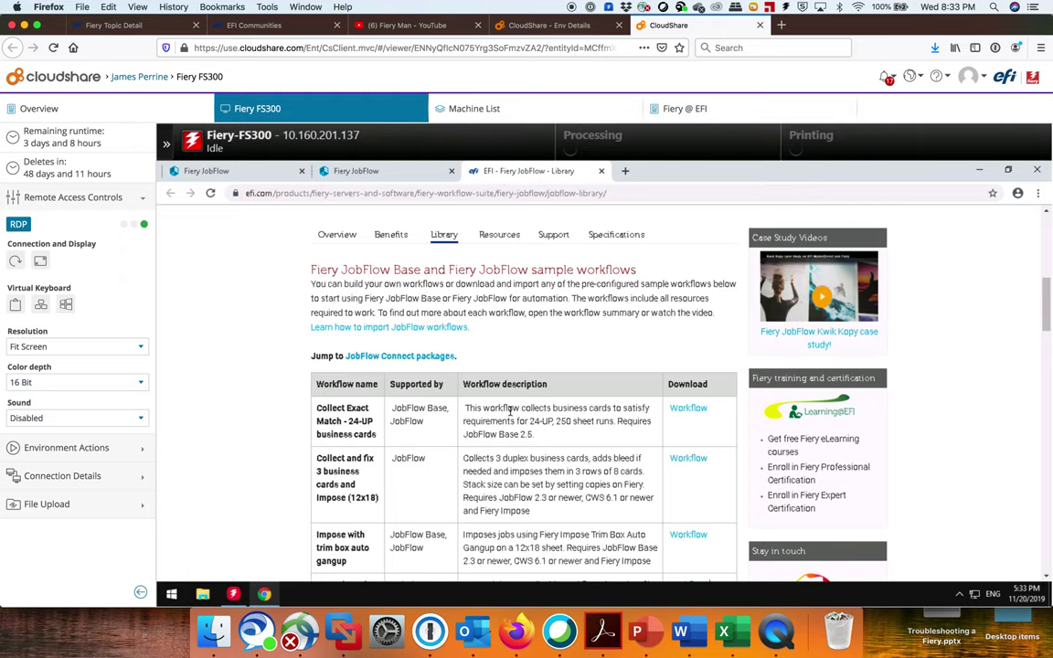
click(689, 410)
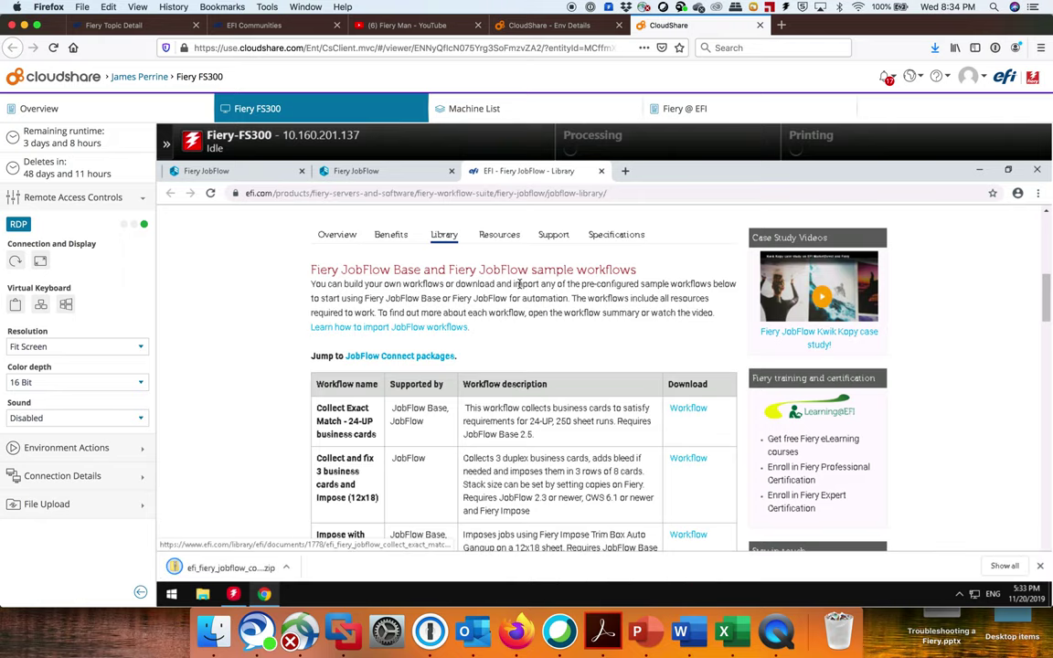
Step: Import the collect-fix-impose business cards zip, keeping existing Generate Bleed, Vars Universal and JF-SRA3-3x8BC resources
click(383, 172)
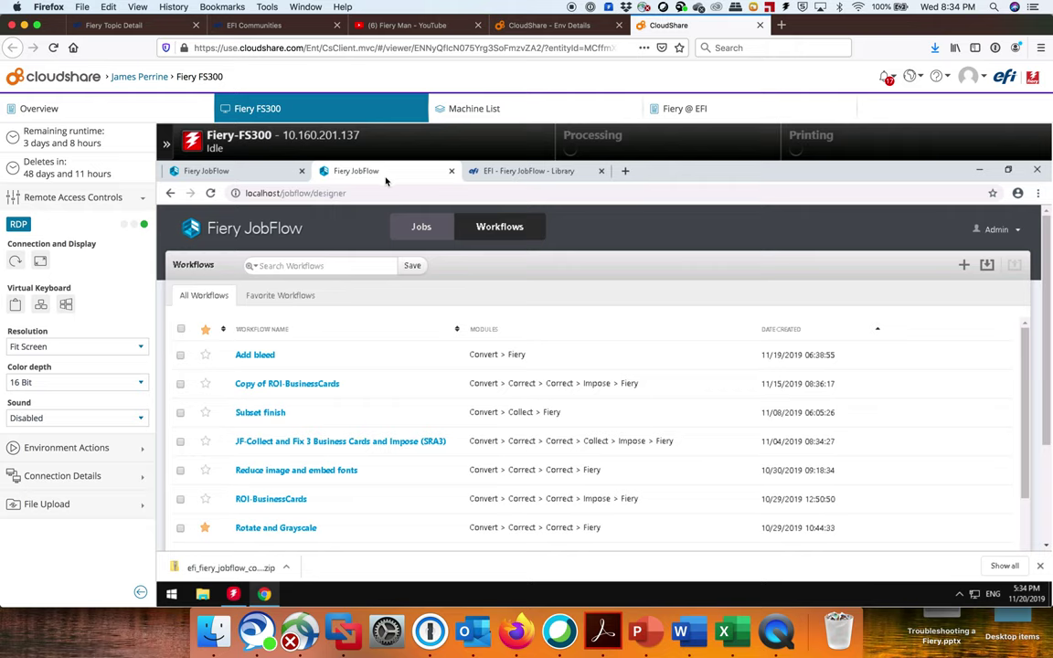
click(986, 264)
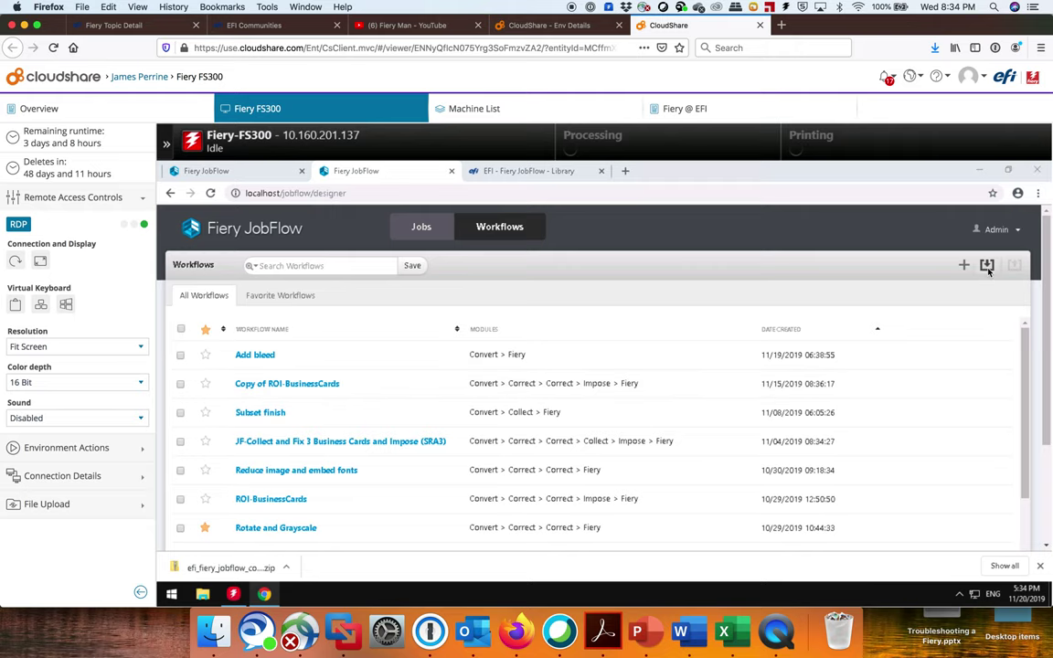
click(430, 289)
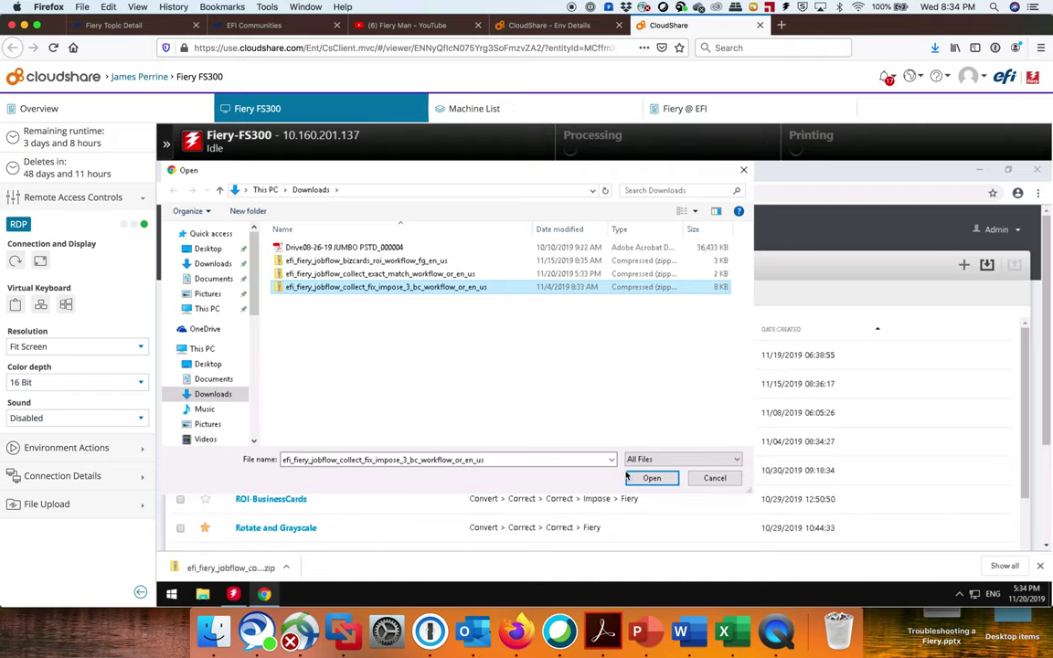
click(651, 479)
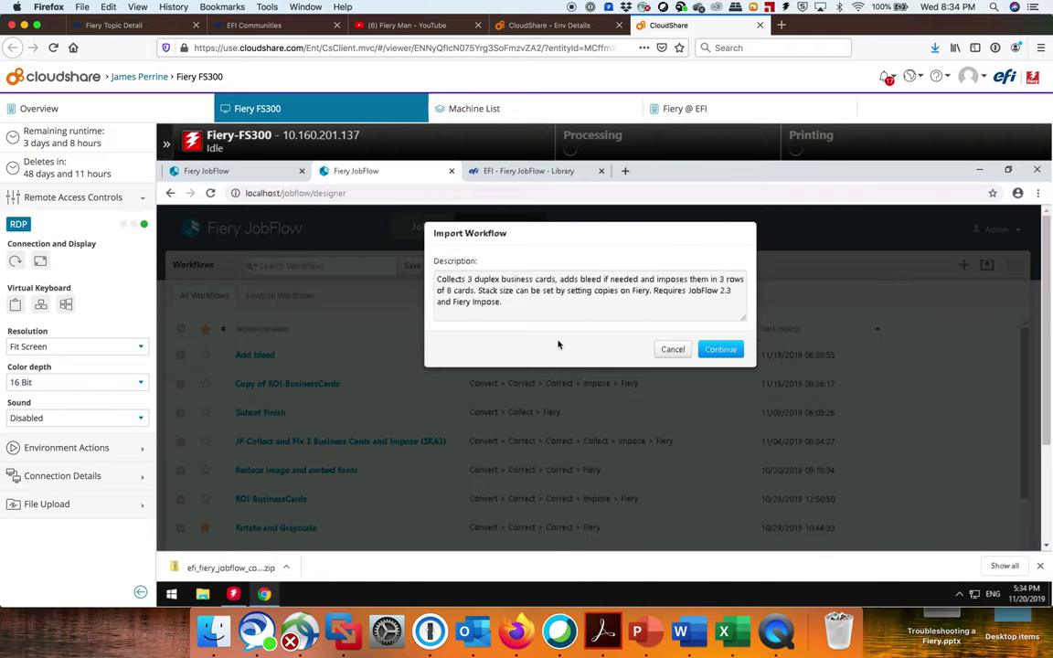
click(720, 350)
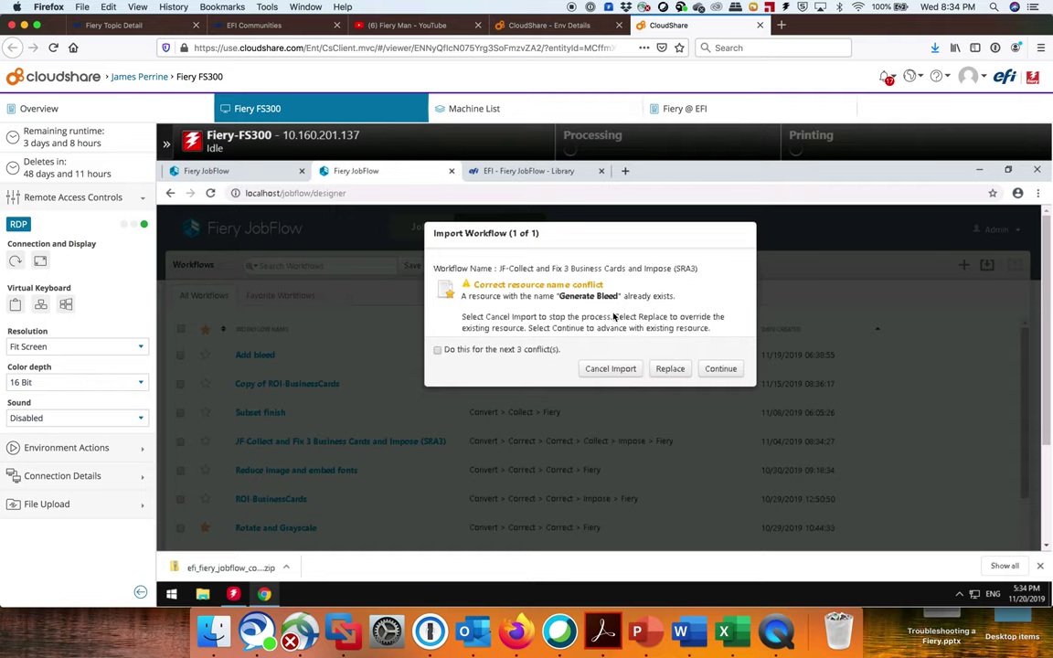
click(720, 369)
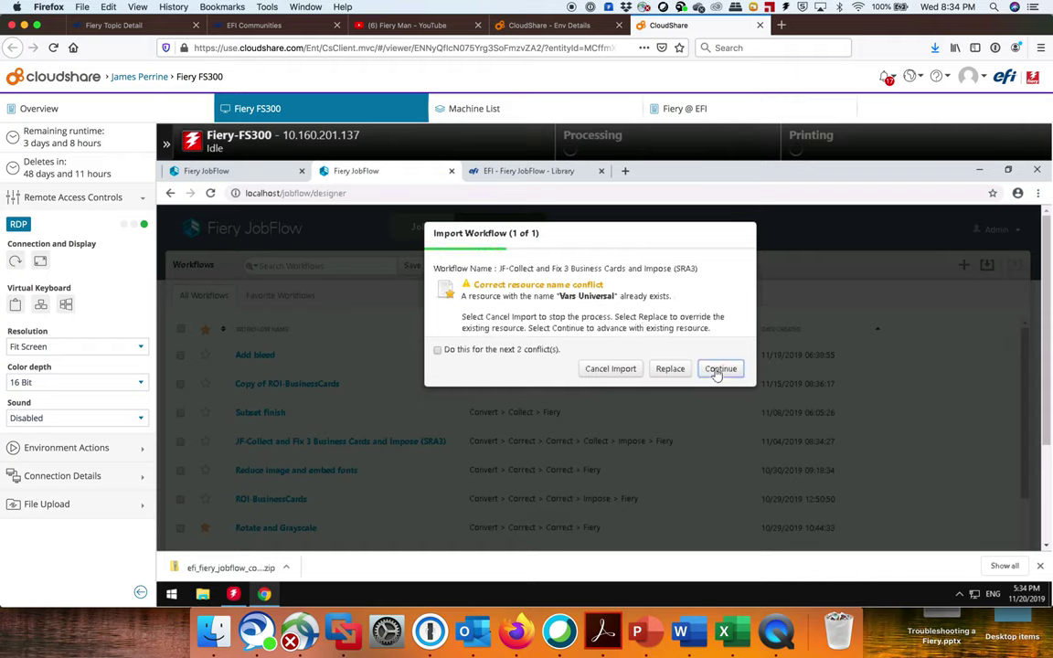
click(718, 370)
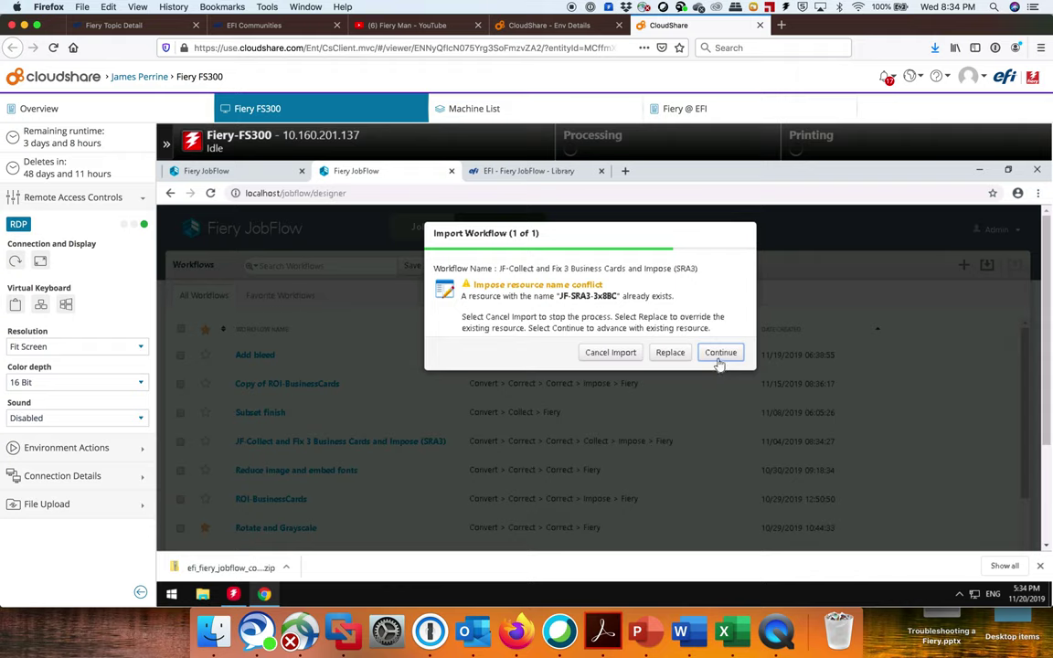
click(719, 368)
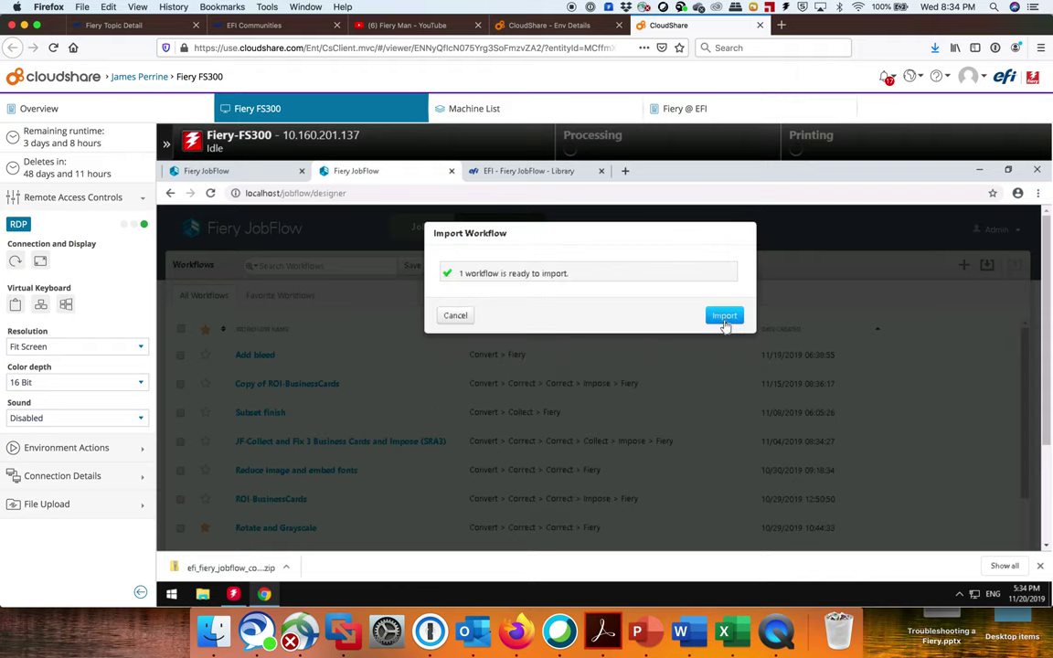
click(725, 318)
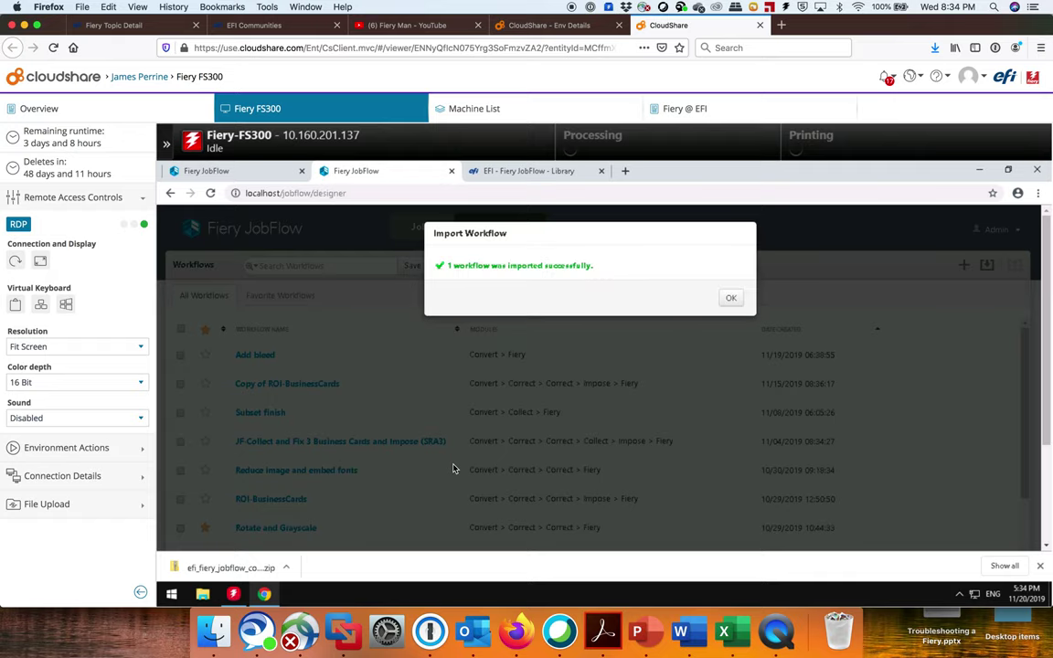
click(730, 299)
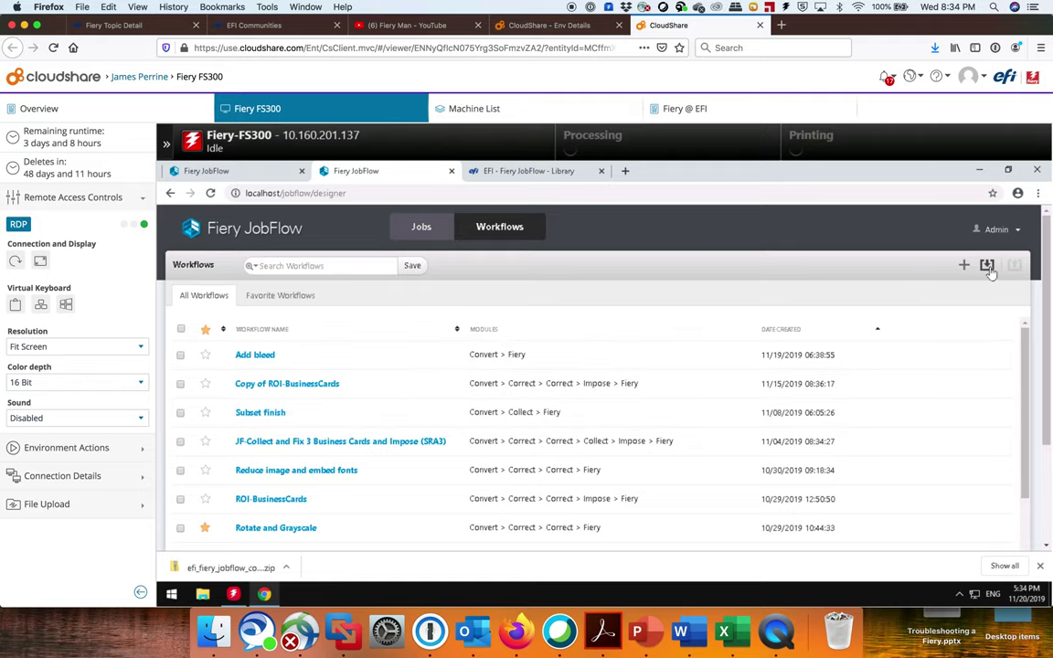
click(1016, 231)
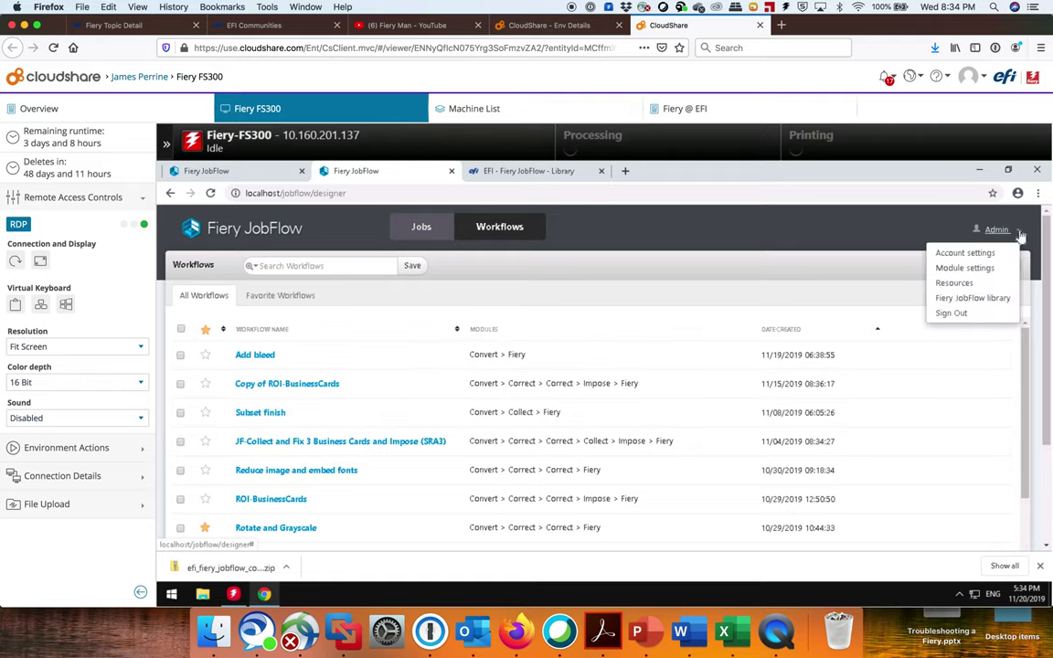
click(971, 300)
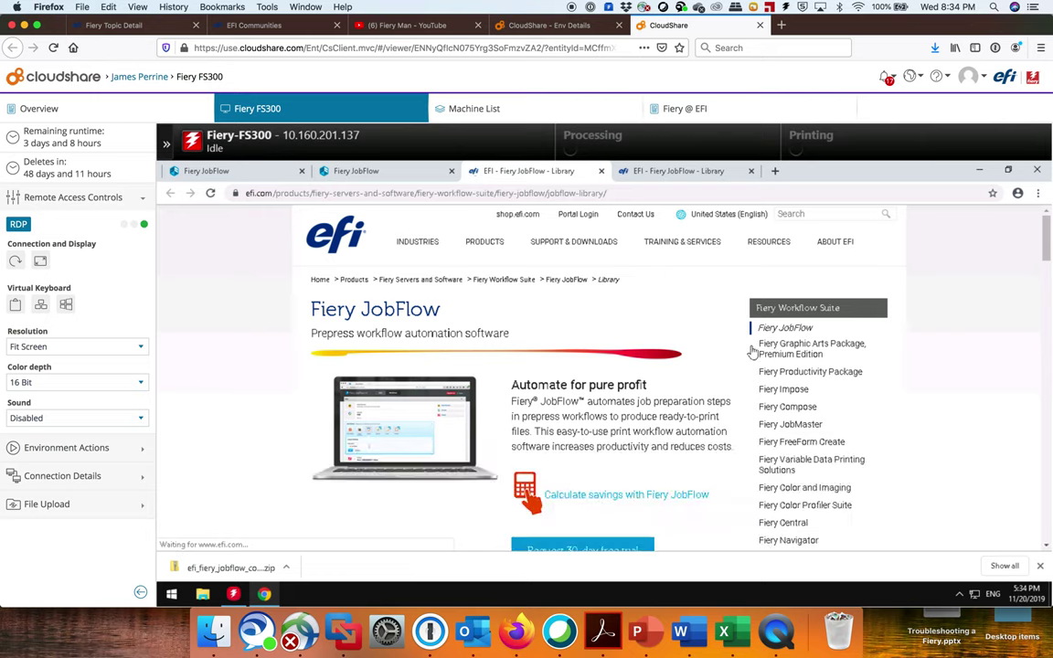
click(601, 171)
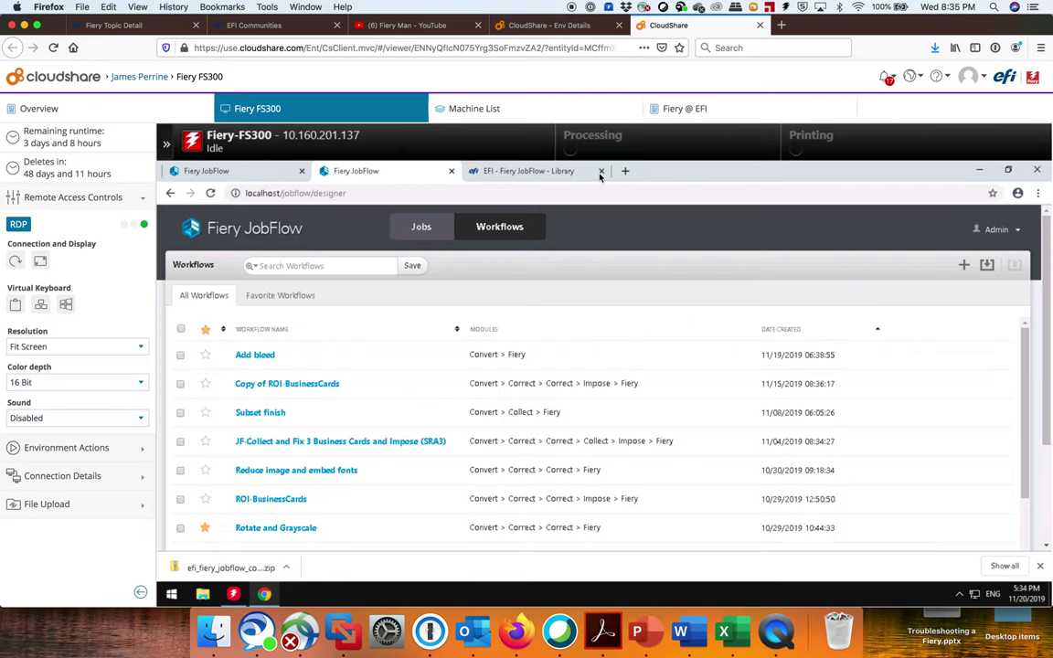
click(534, 173)
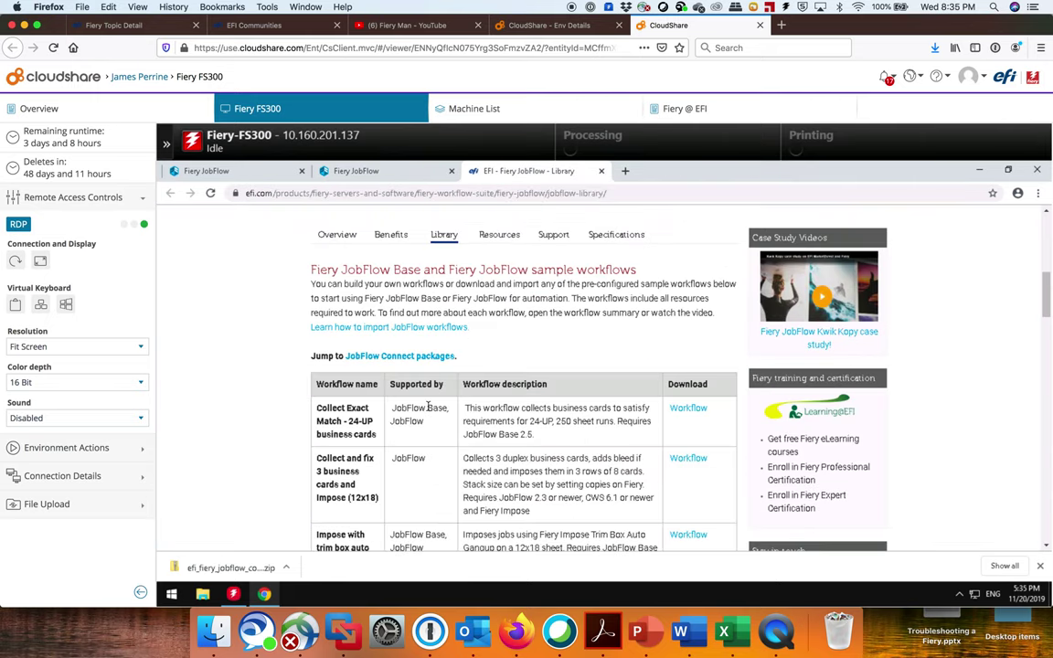
scroll(427, 406, down, 10)
scroll(428, 407, down, 5)
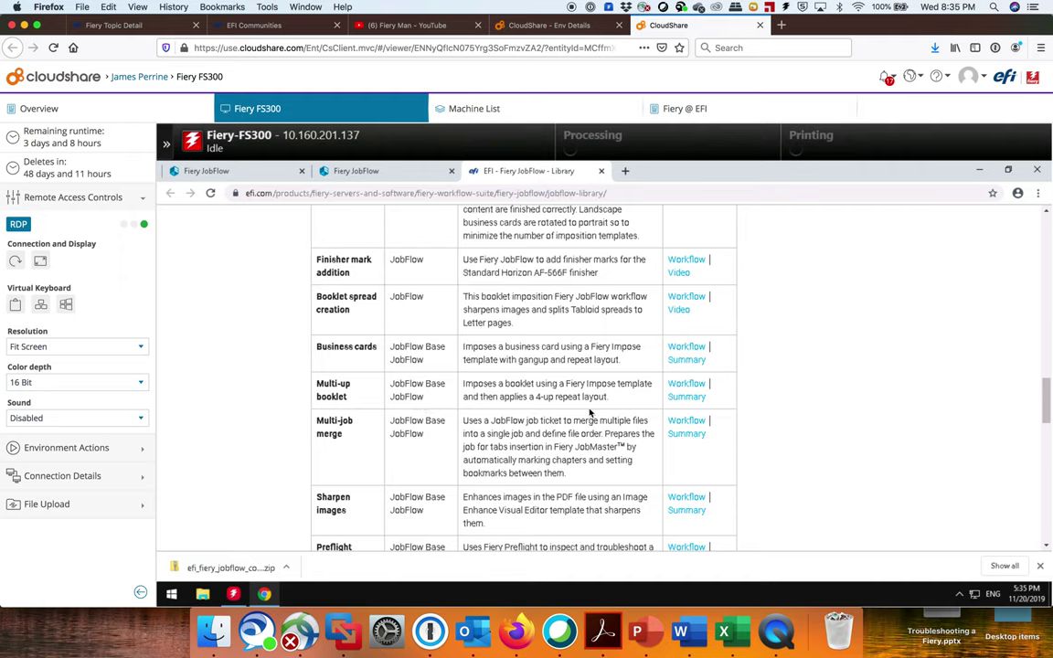
click(261, 568)
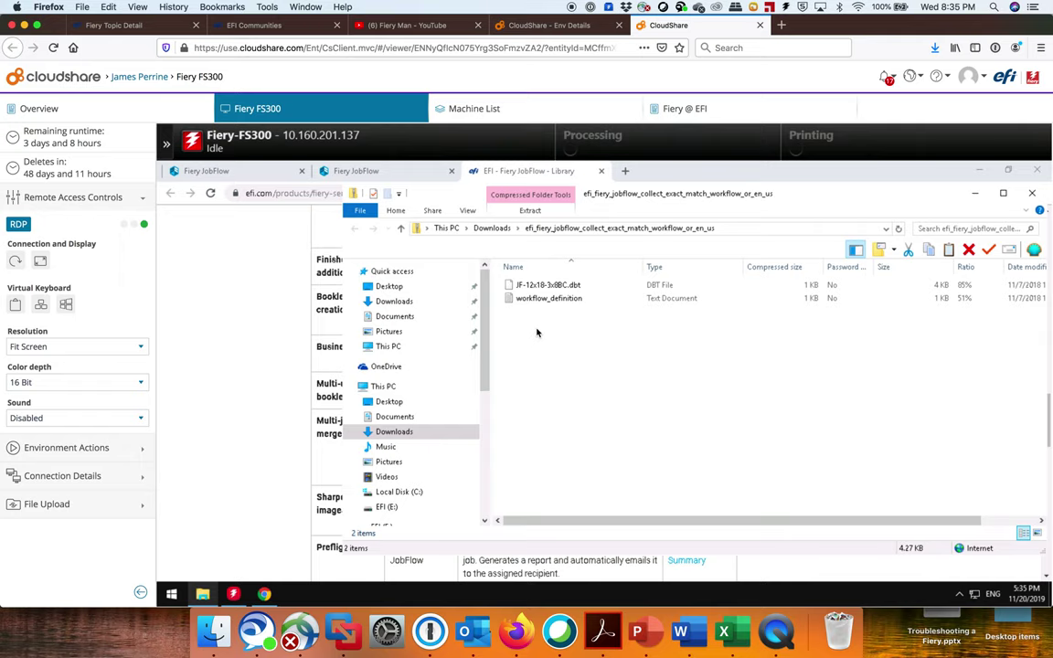
click(1032, 193)
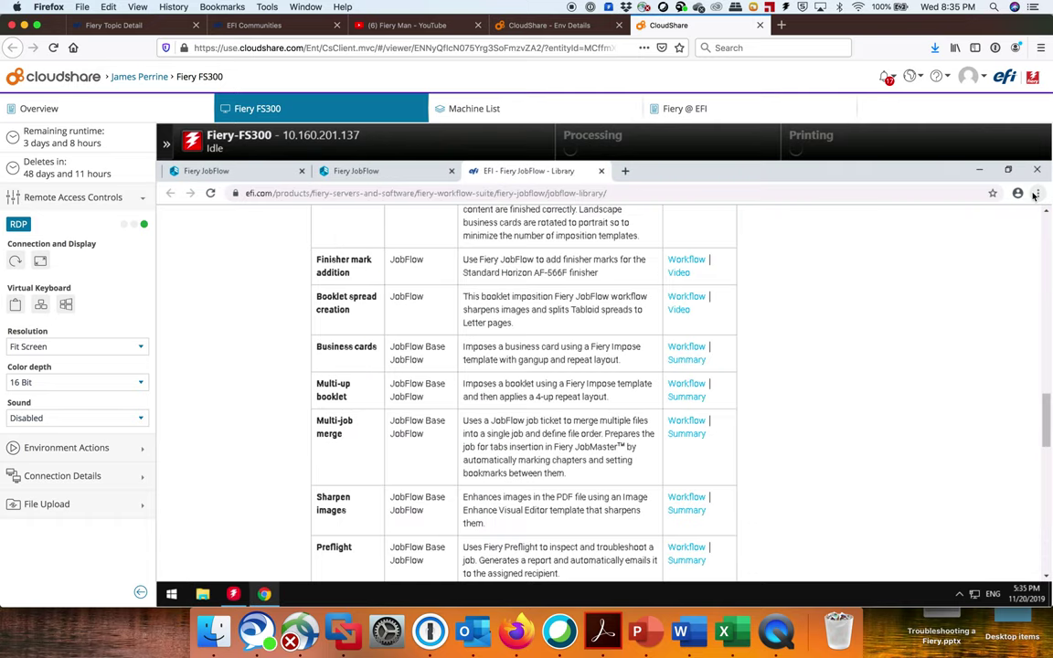
click(384, 171)
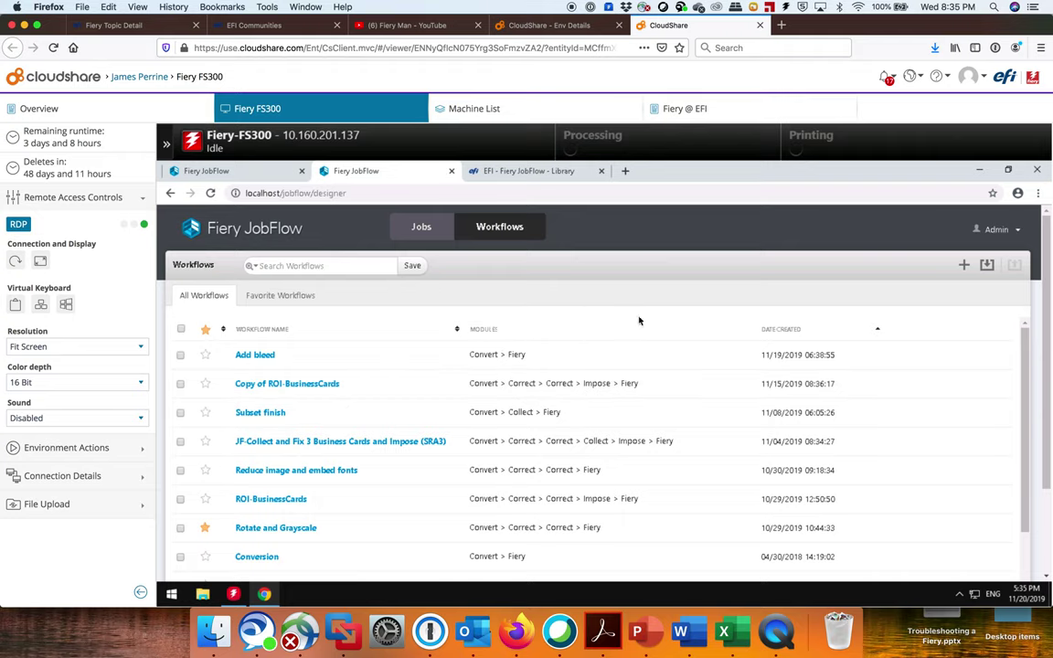
Step: Create the Test workflow, visit Locations via its Input Sources settings, then return to Workflows
click(964, 264)
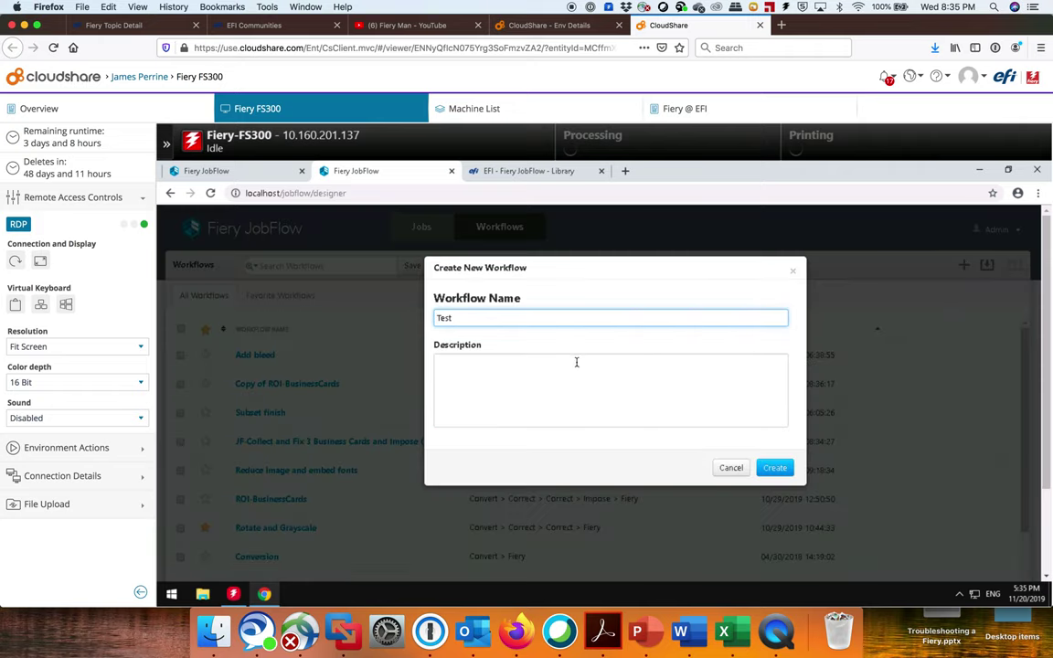
click(776, 469)
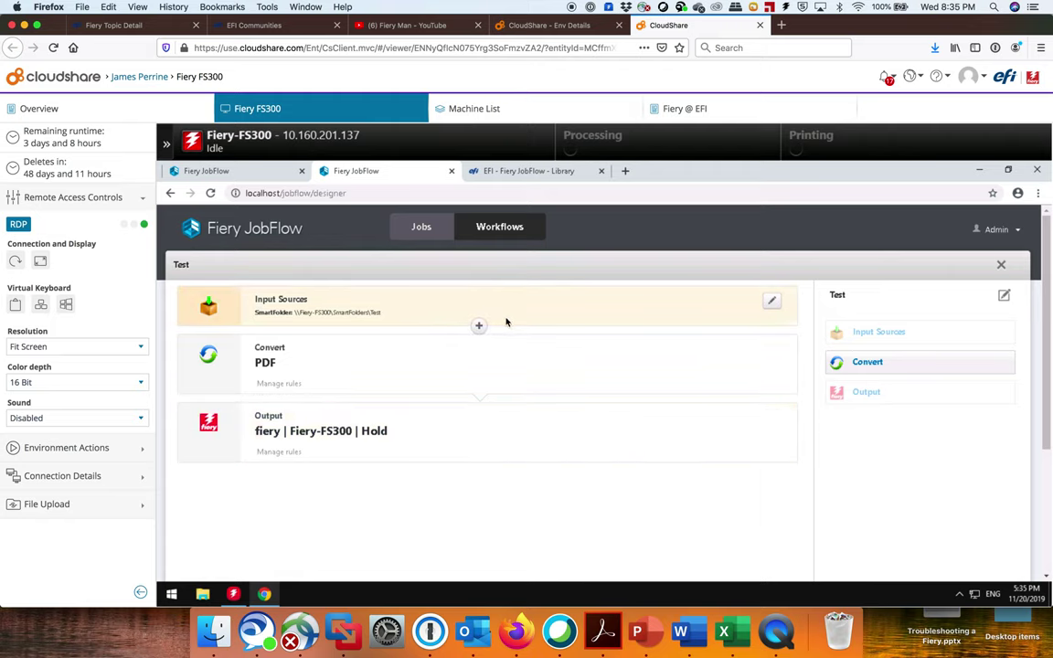
click(774, 306)
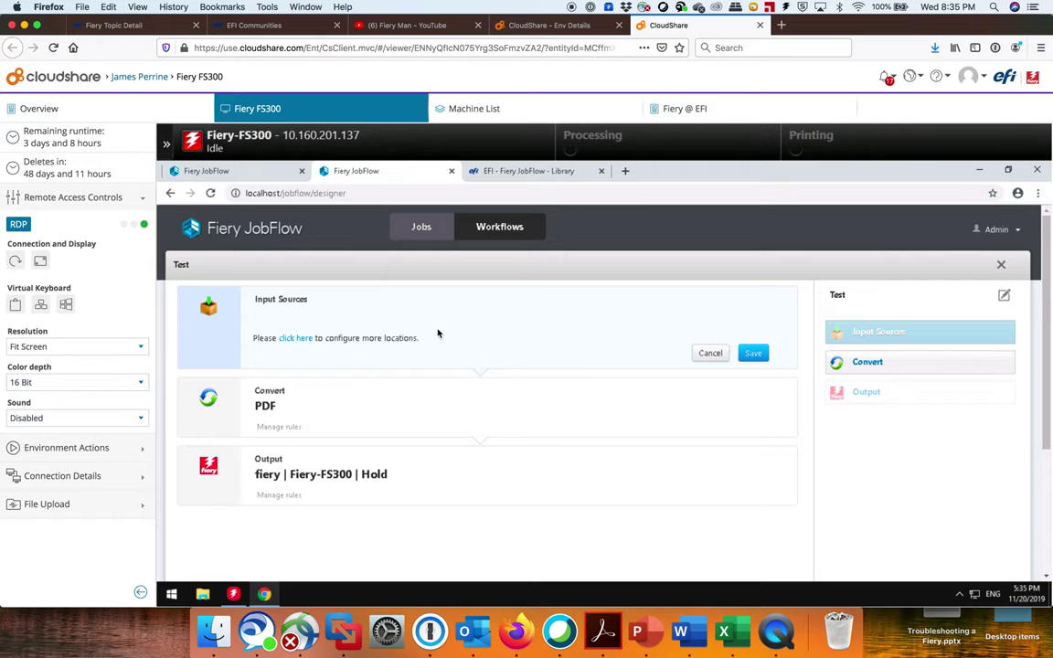
click(296, 338)
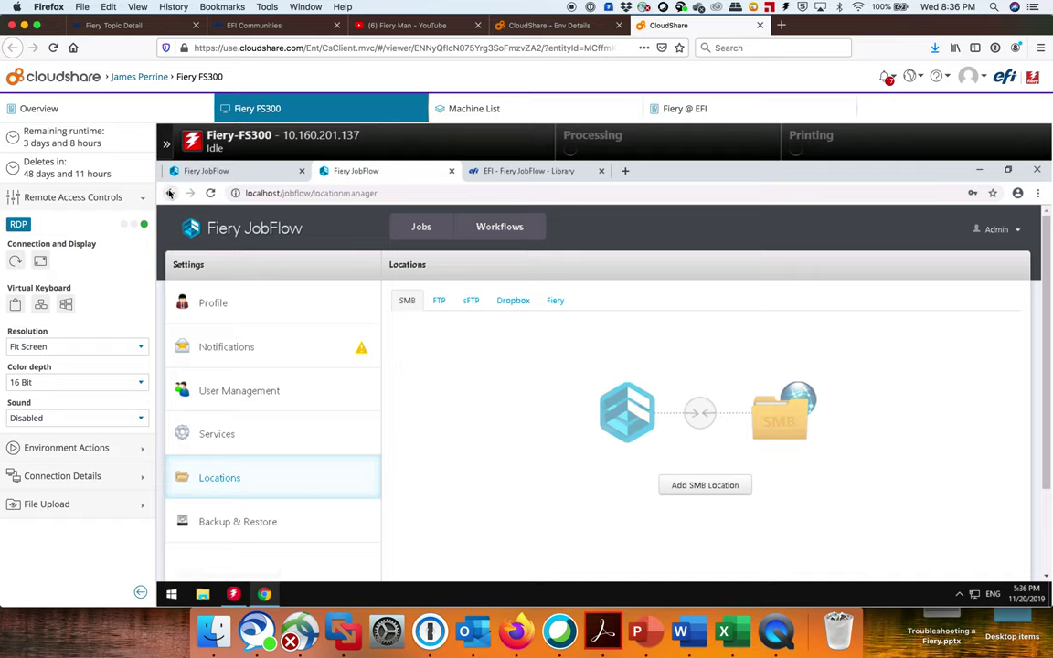
click(169, 193)
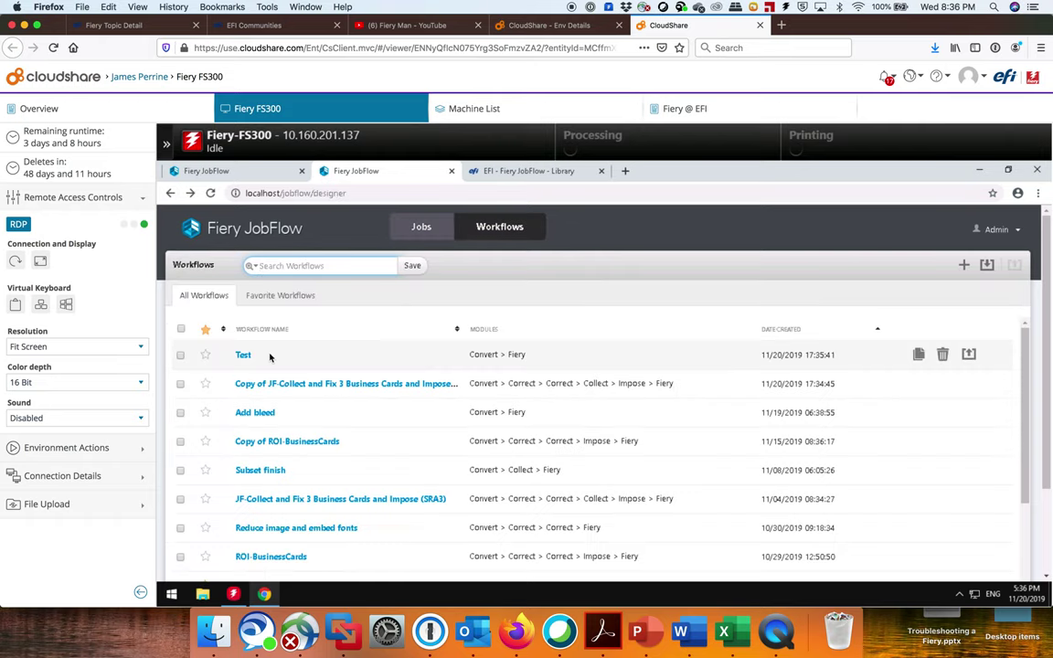
Step: Open the Test workflow and add a new module after its Convert to PDF step
mouse_move(925, 364)
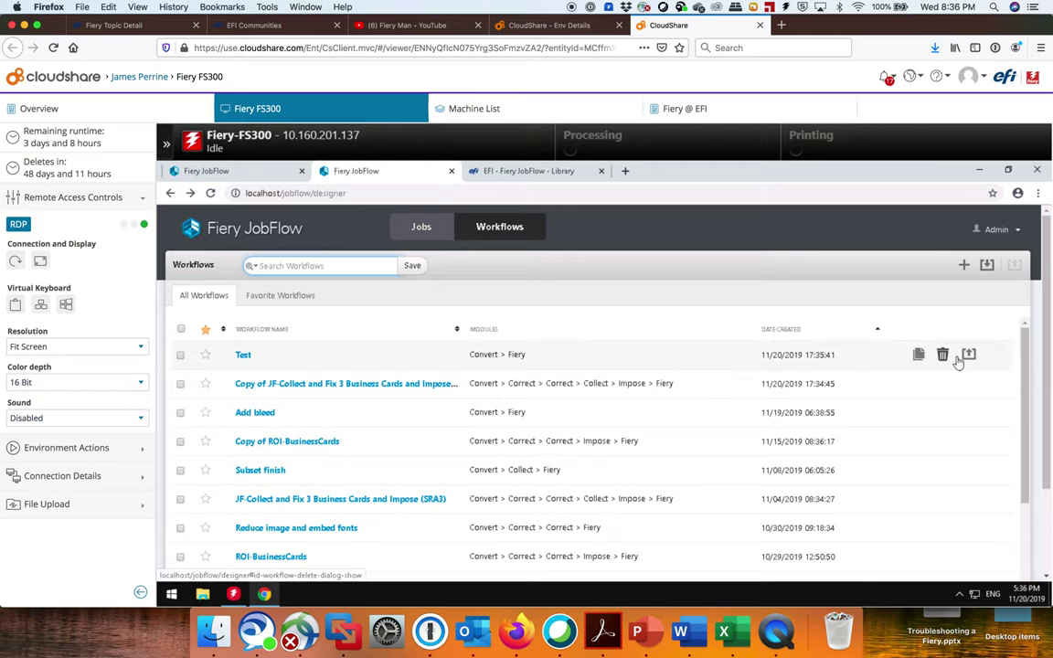
click(243, 356)
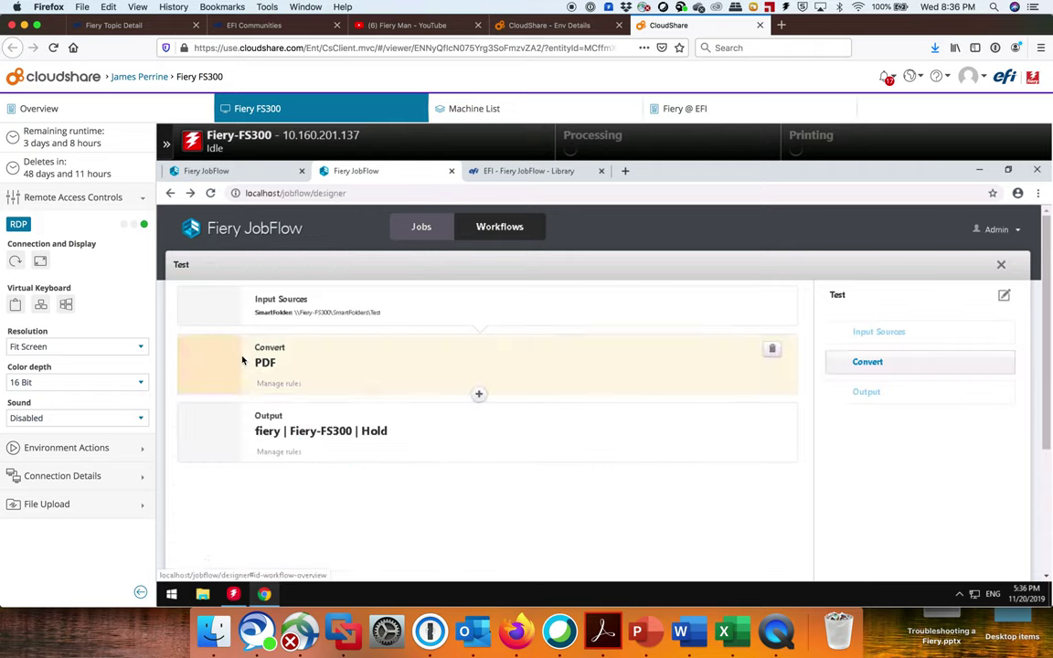
mouse_move(475, 366)
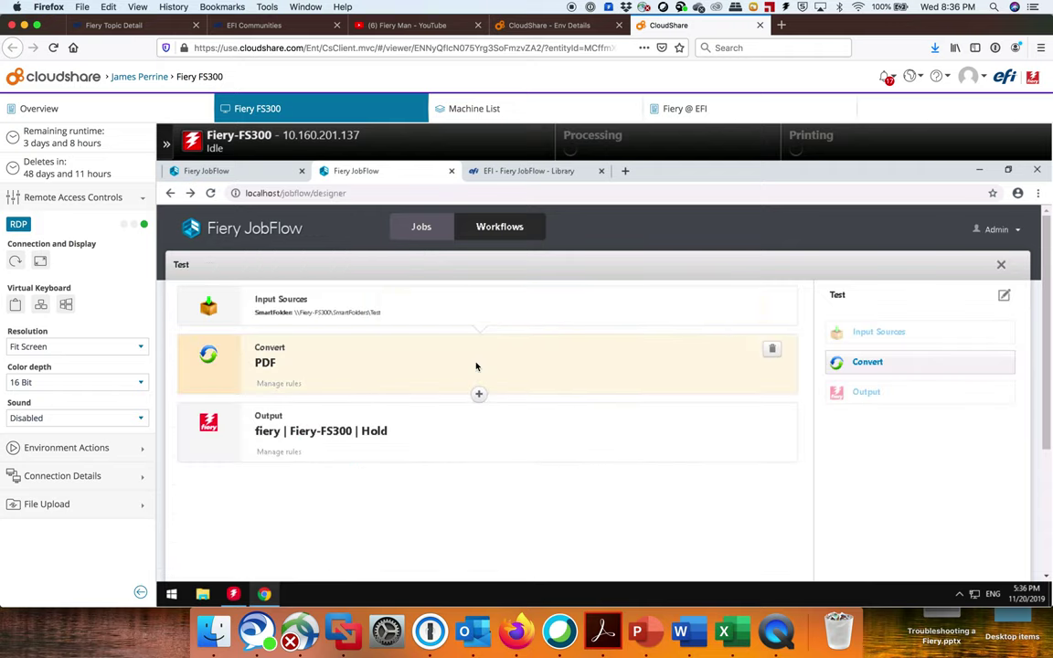
click(479, 396)
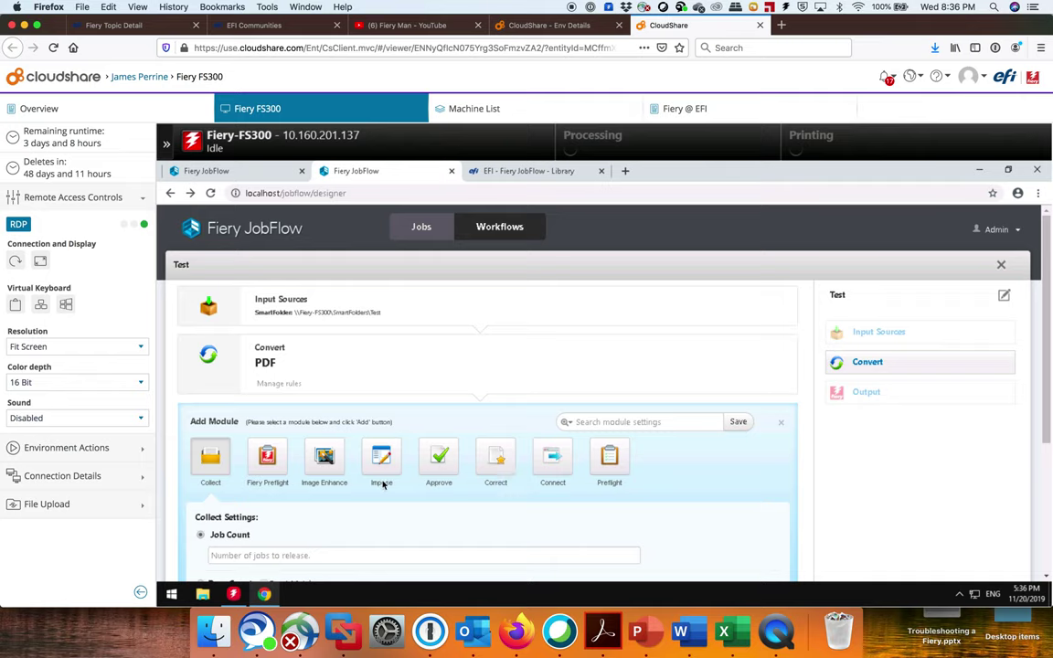
Step: Add a Correct module using the Generate Bleed action with the Vars Universal variable set
click(499, 474)
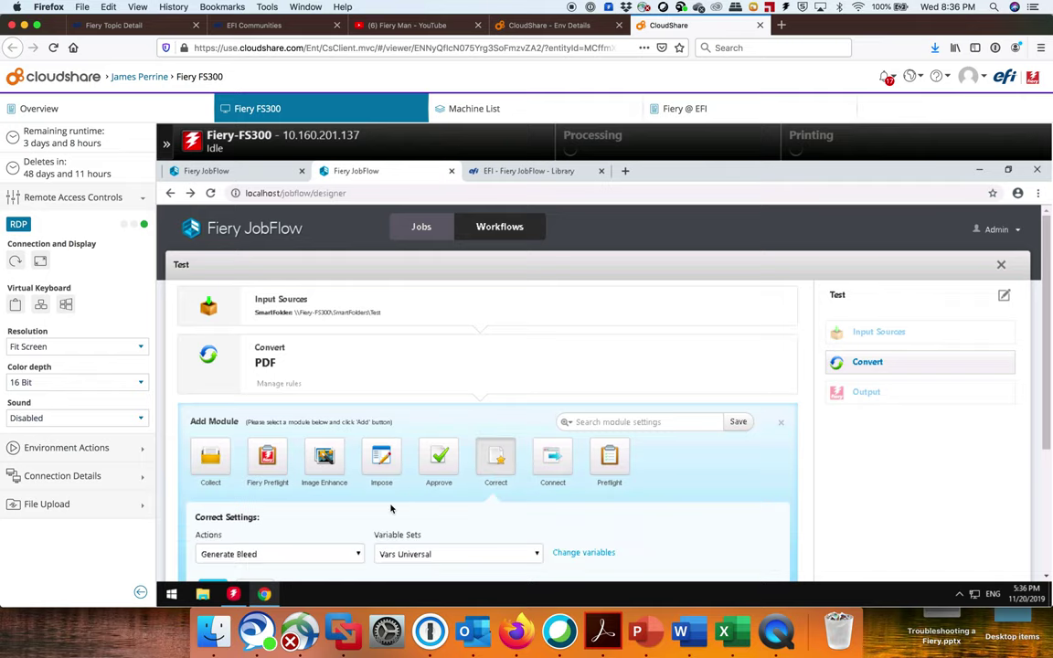
scroll(390, 508, down, 3)
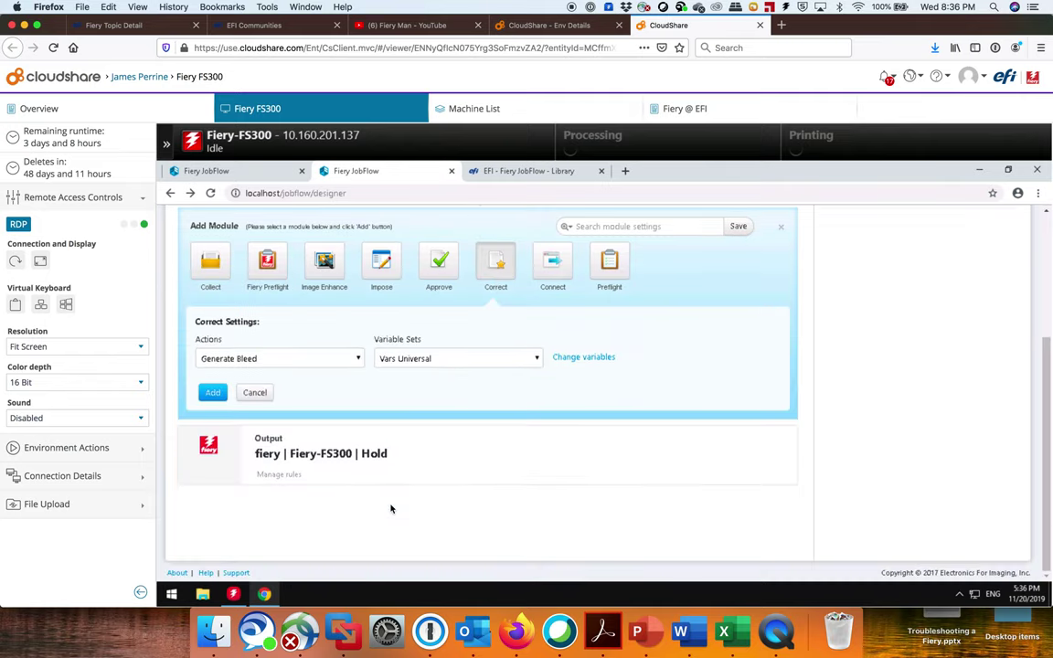
click(357, 359)
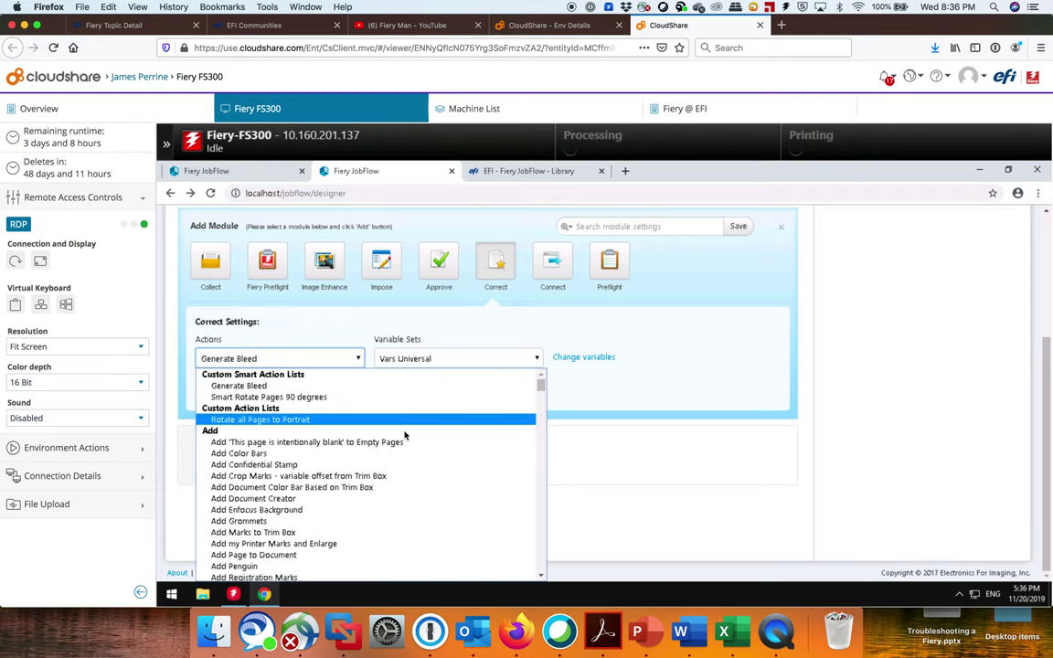
scroll(405, 436, down, 15)
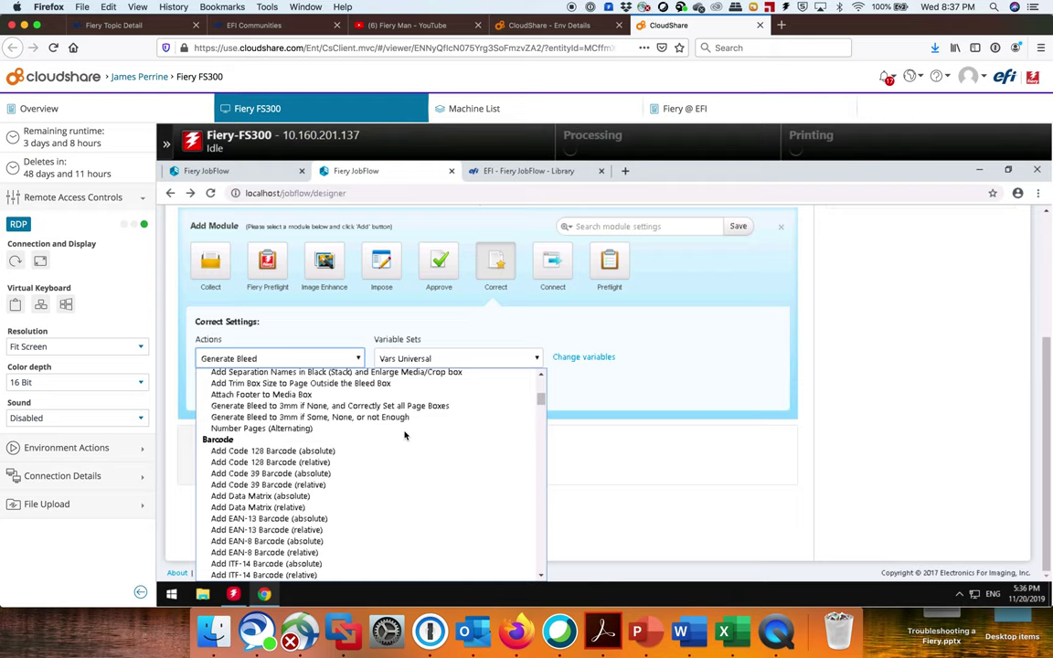
scroll(405, 436, down, 15)
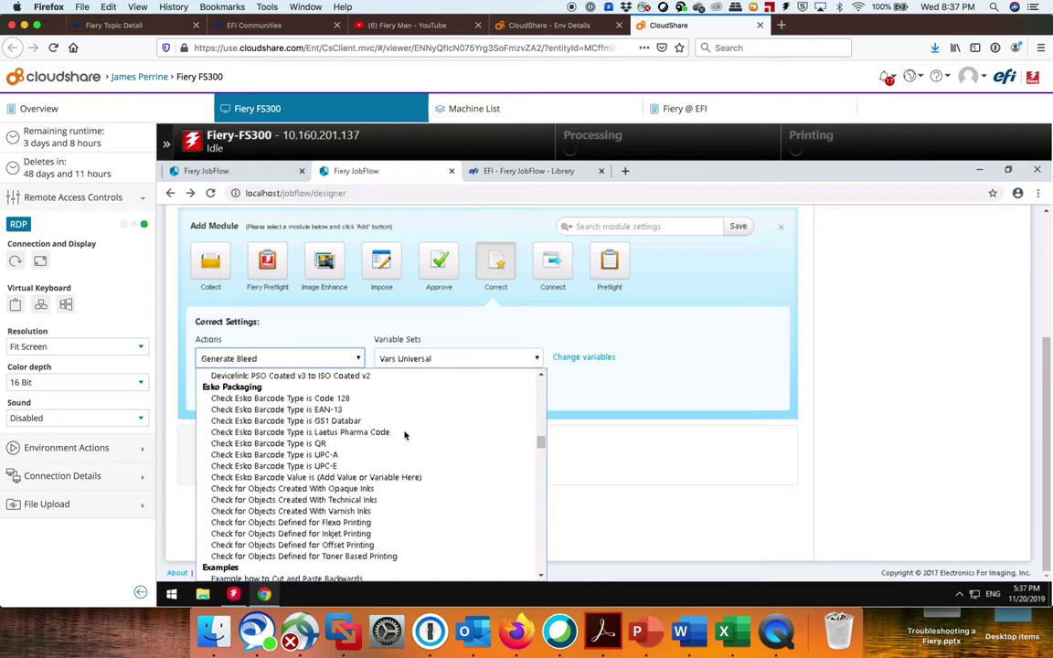
scroll(405, 436, down, 15)
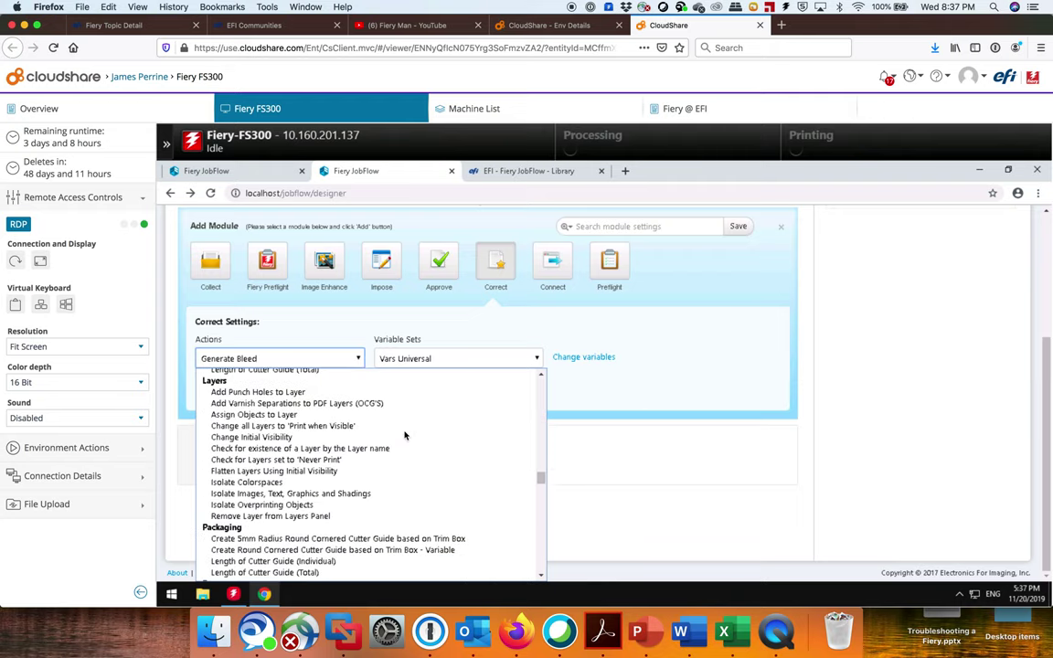
scroll(405, 437, down, 10)
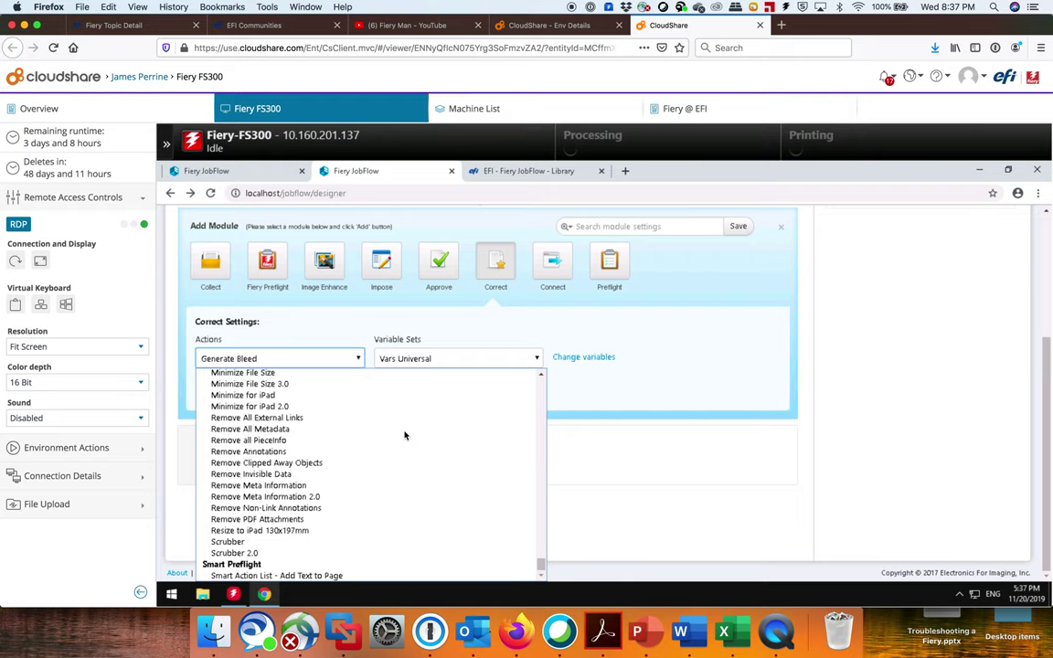
scroll(405, 436, up, 20)
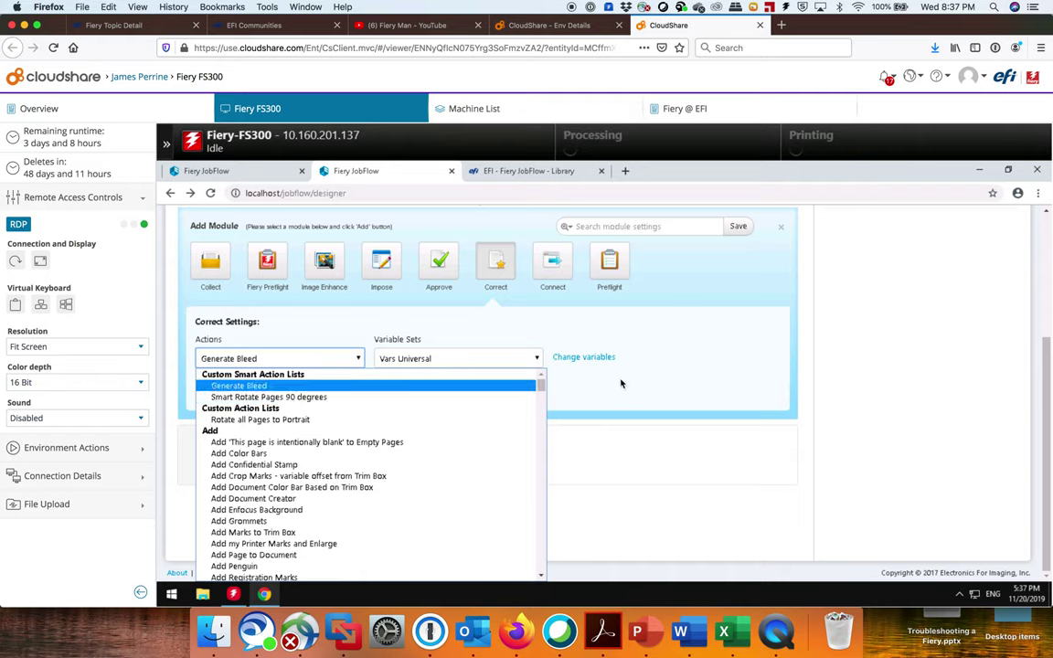
click(240, 386)
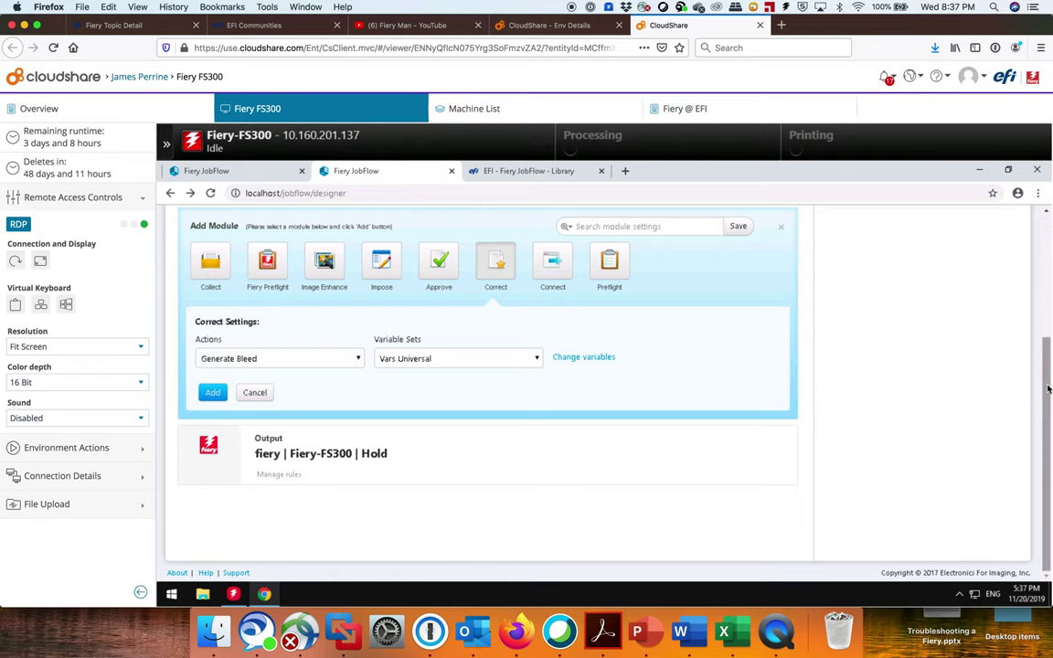
scroll(1047, 388, up, 5)
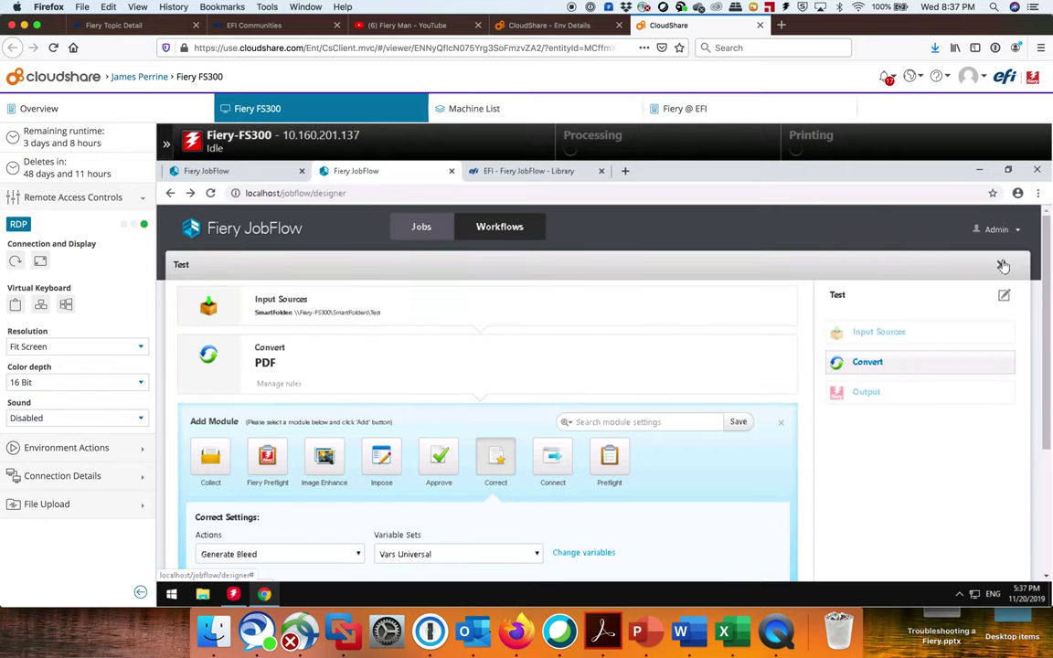
Step: Close the Test workflow and go to the Admin Resources page
click(1002, 265)
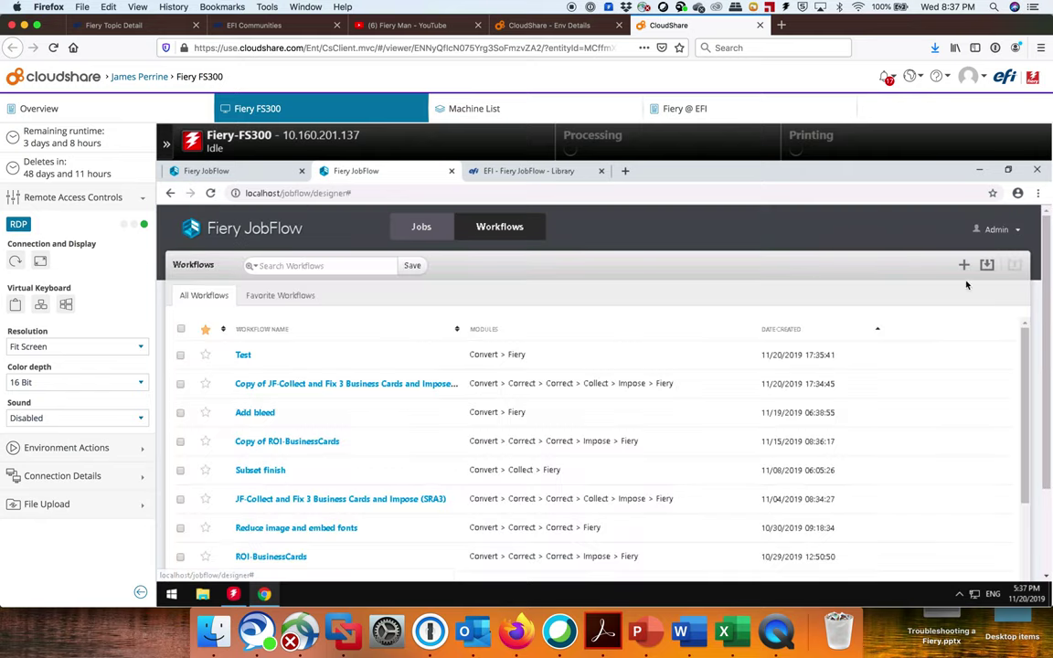
click(1015, 230)
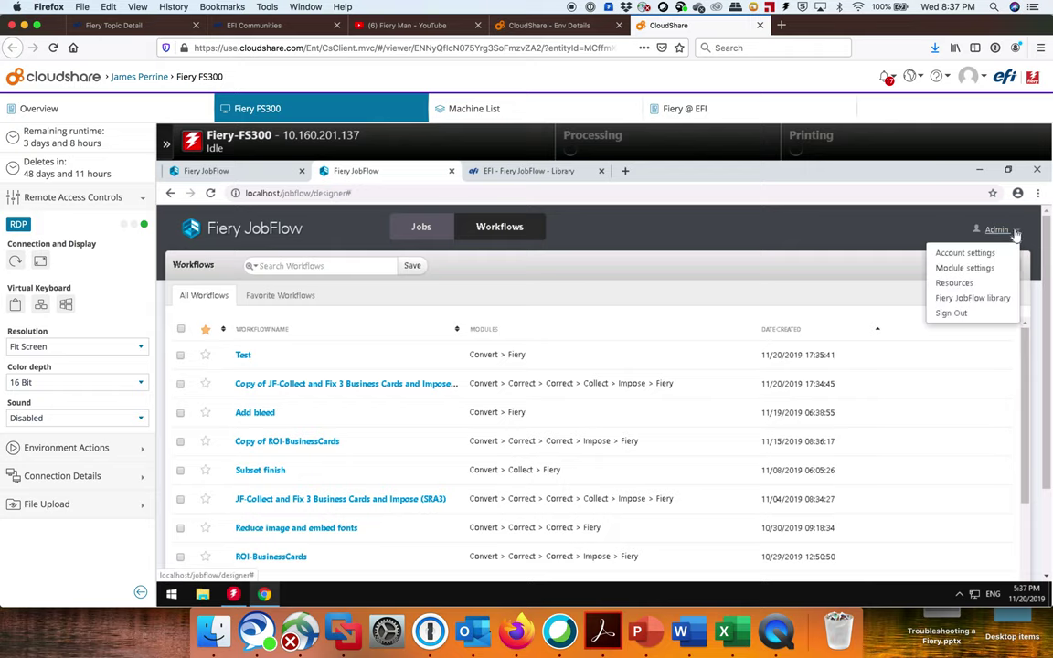
click(956, 283)
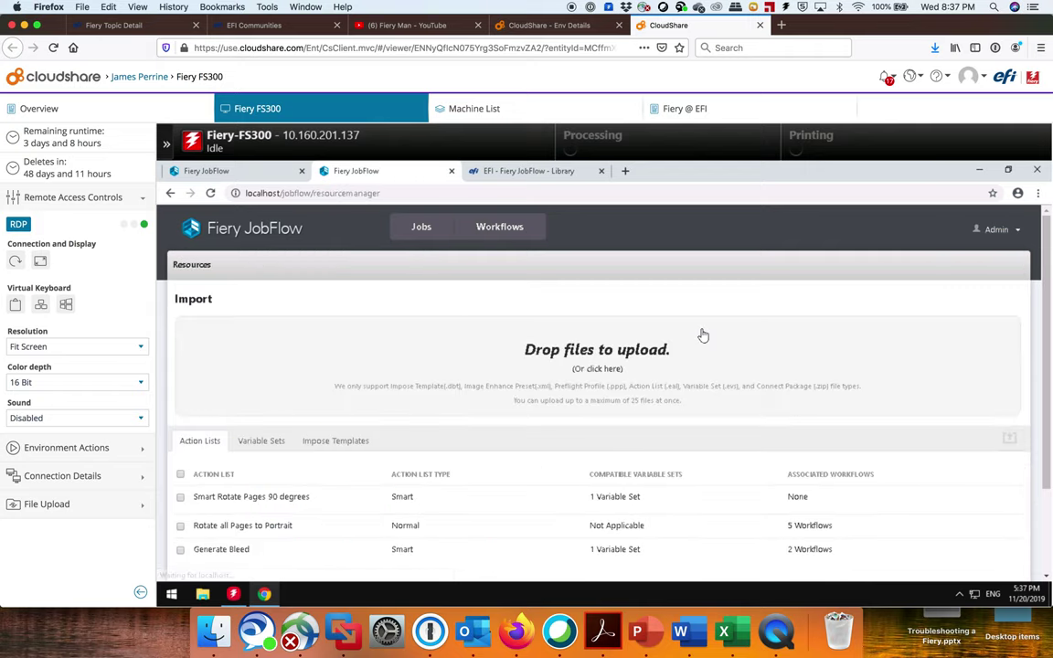
Step: Browse the import file picker, including Local Disk (C:), then cancel without importing any resource
click(585, 371)
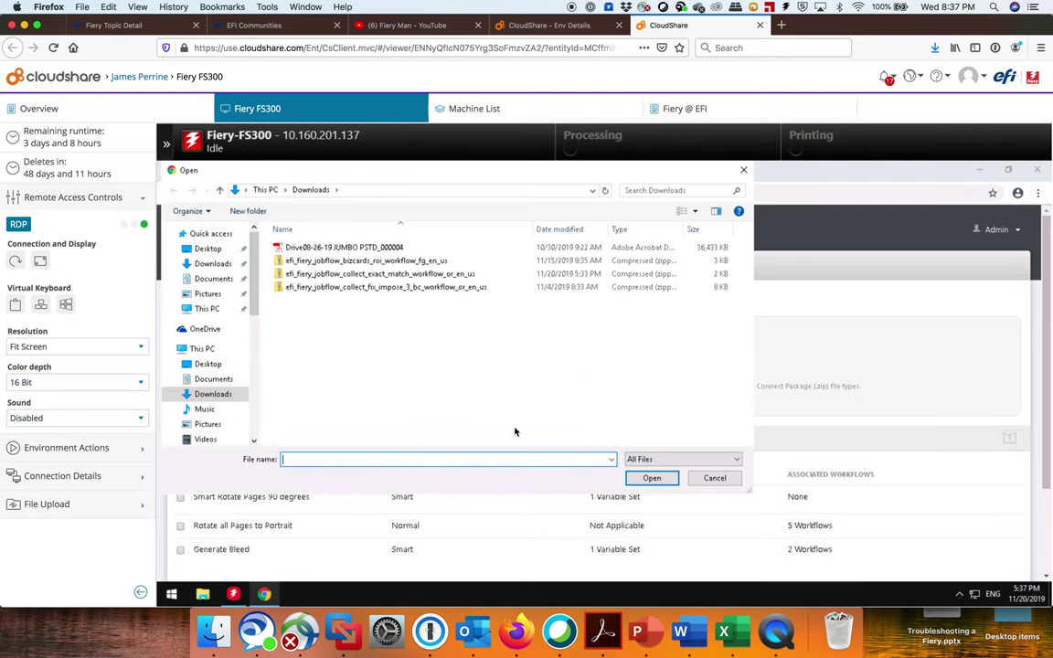
click(709, 478)
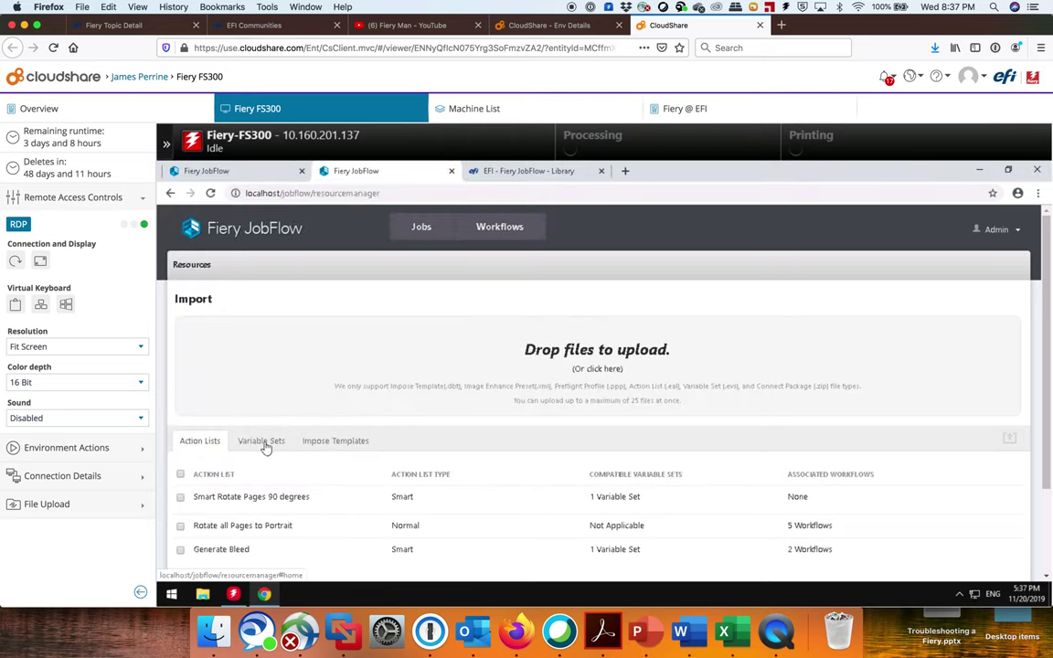
scroll(283, 509, down, 3)
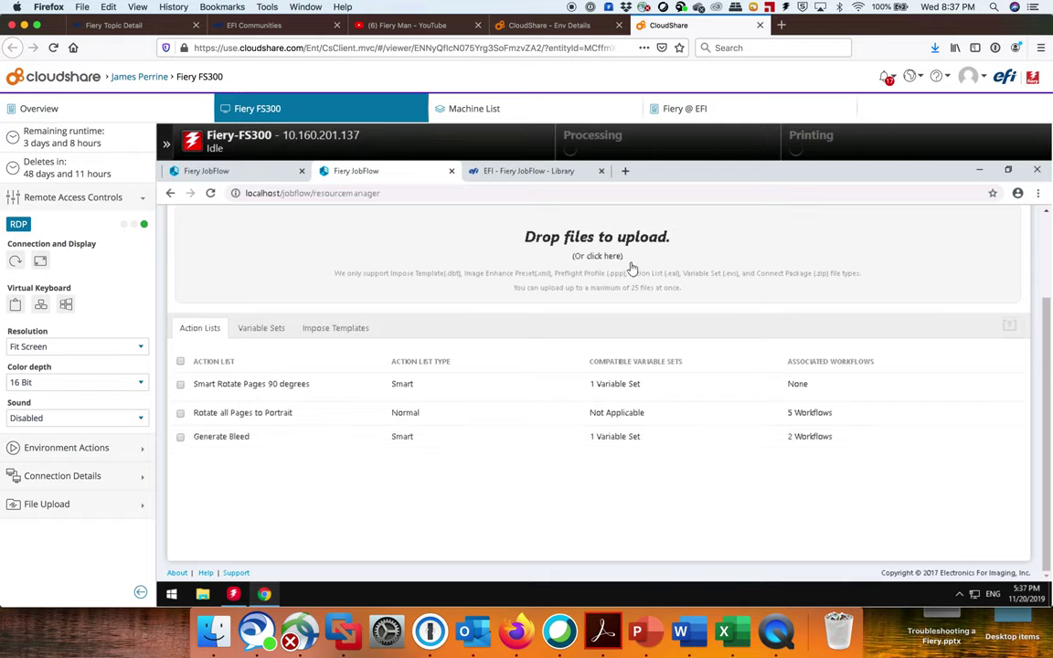
click(599, 256)
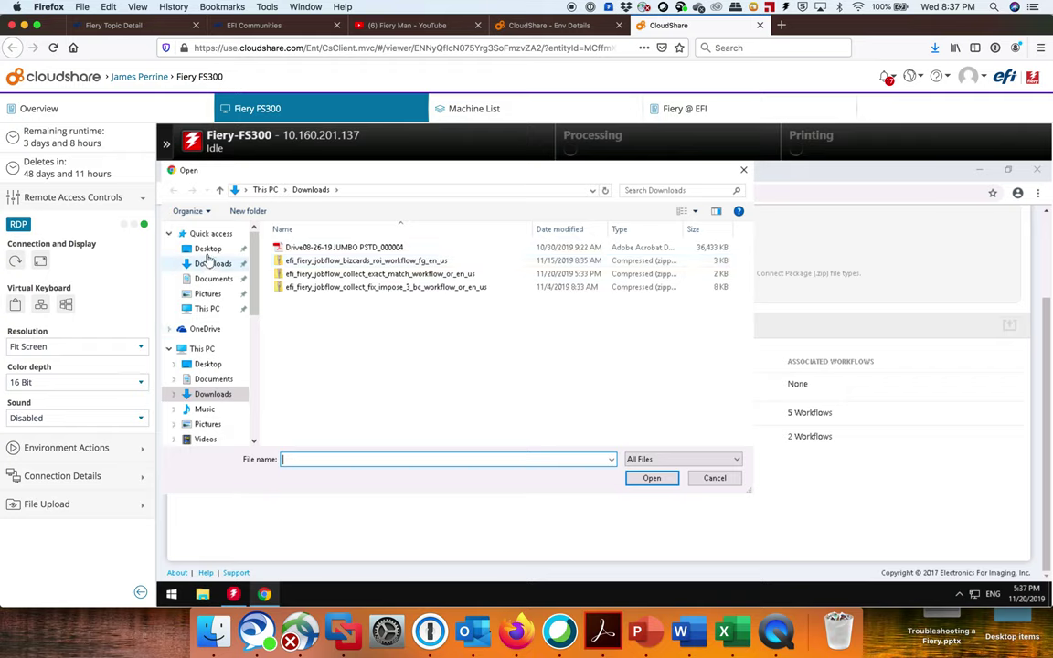
scroll(204, 412, down, 2)
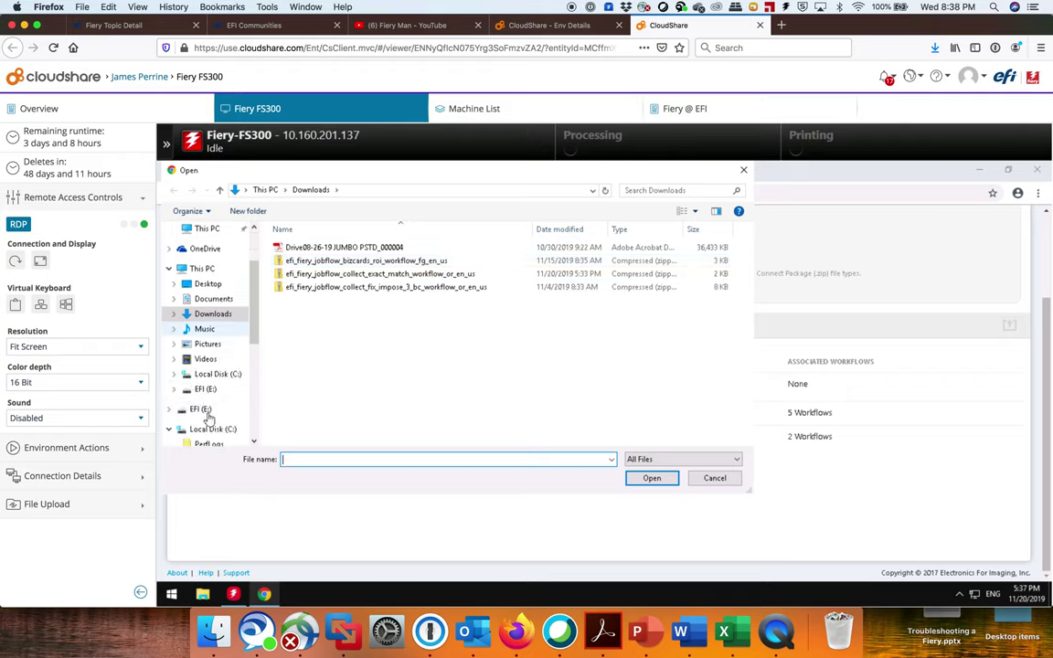
click(217, 374)
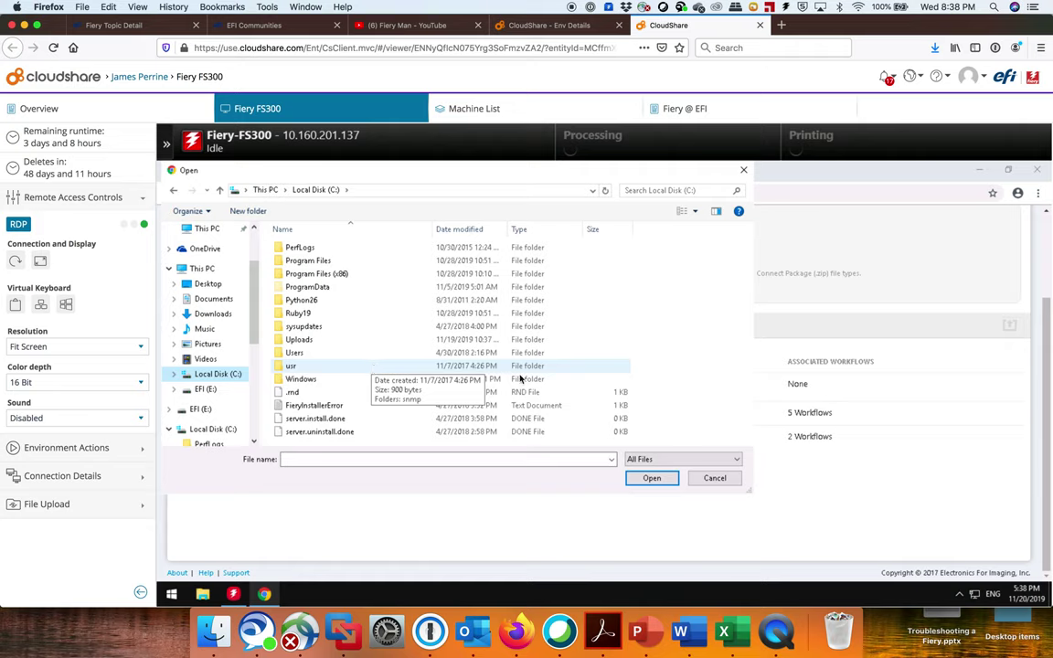
click(707, 478)
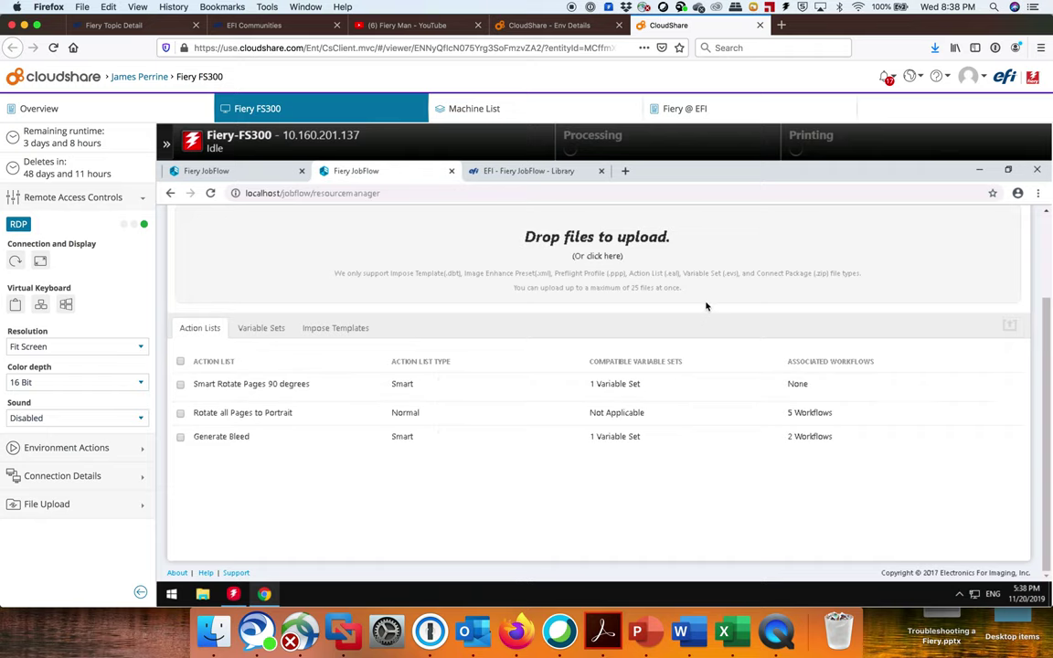
scroll(709, 308, up, 2)
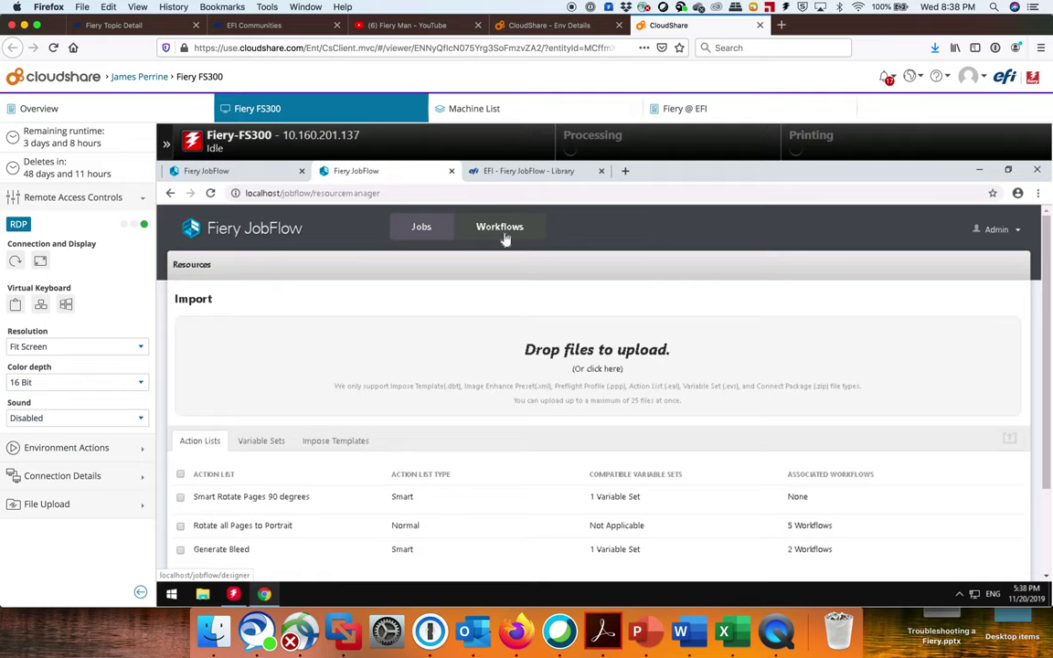
Step: Open the online Fiery JobFlow library from the Admin menu
click(1019, 237)
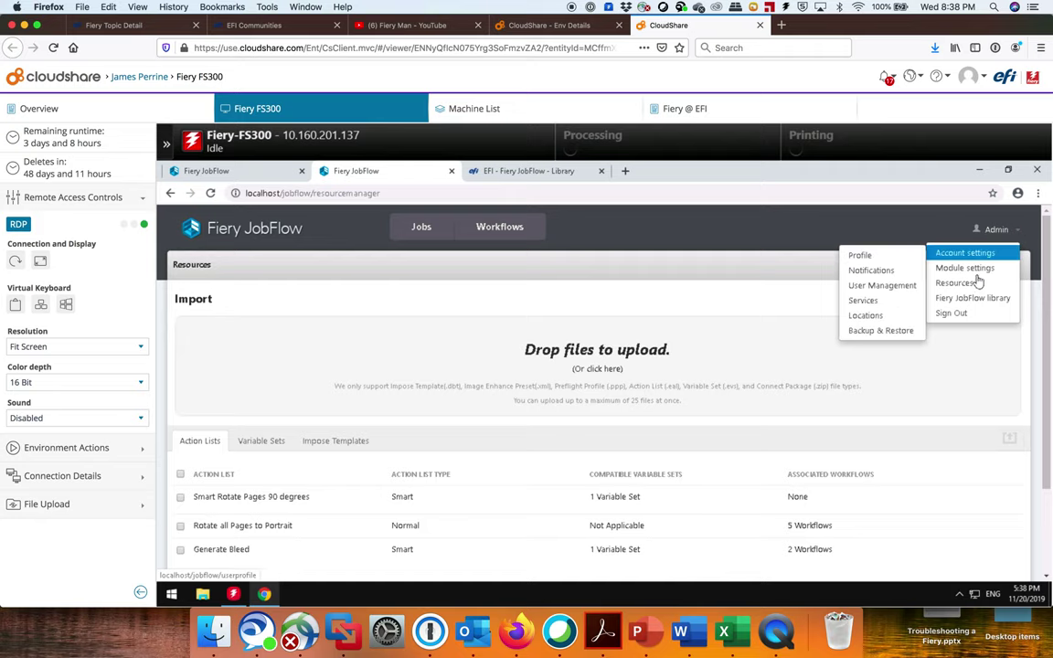
click(971, 302)
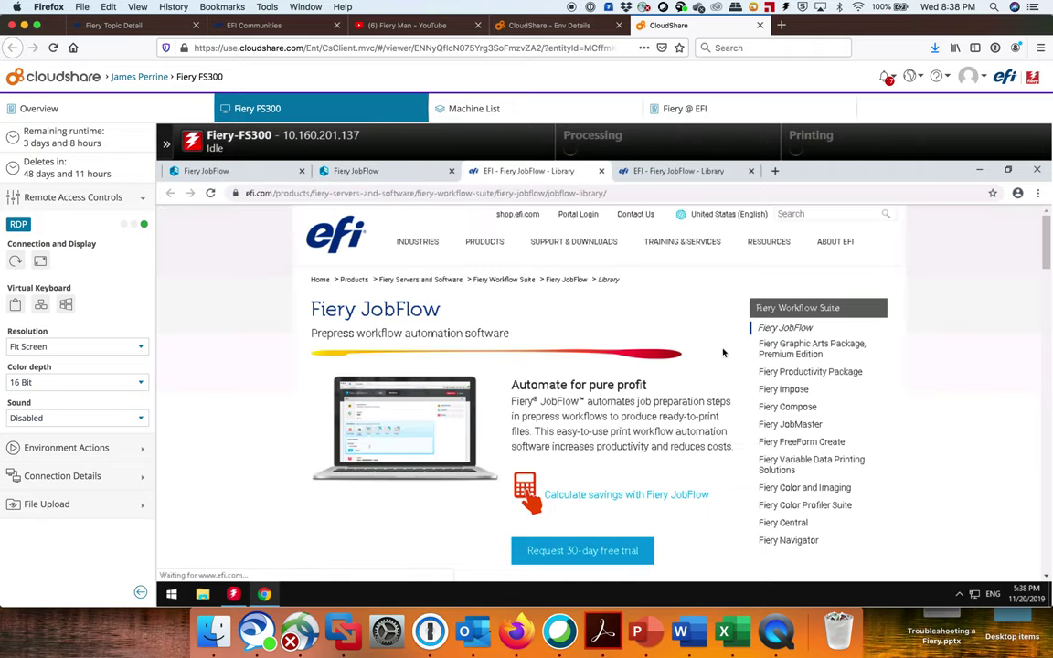
scroll(458, 487, down, 15)
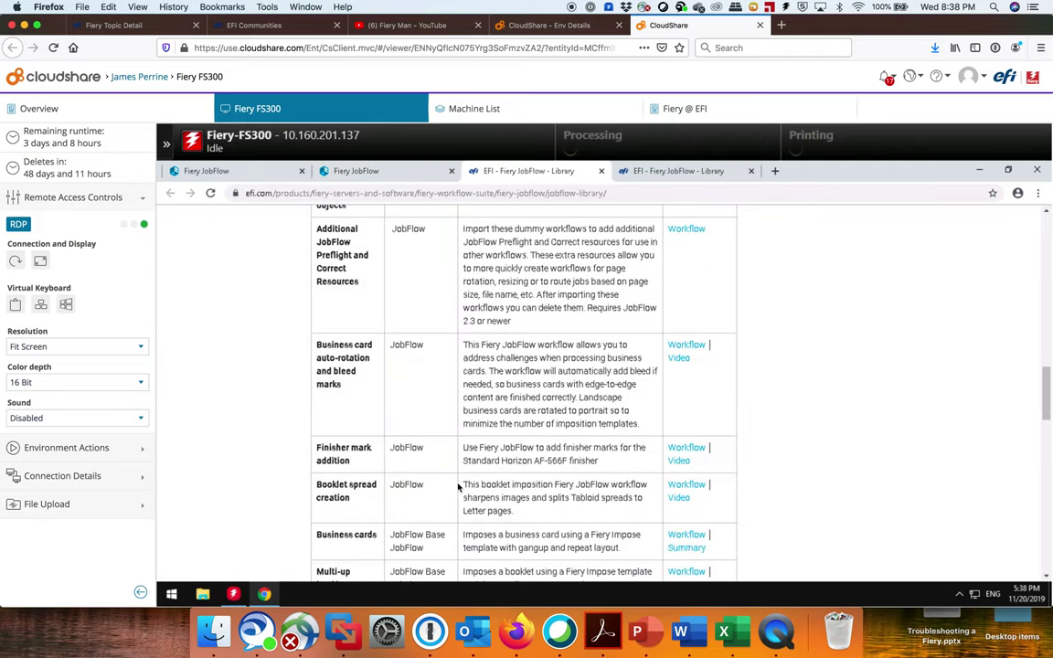
scroll(458, 487, down, 15)
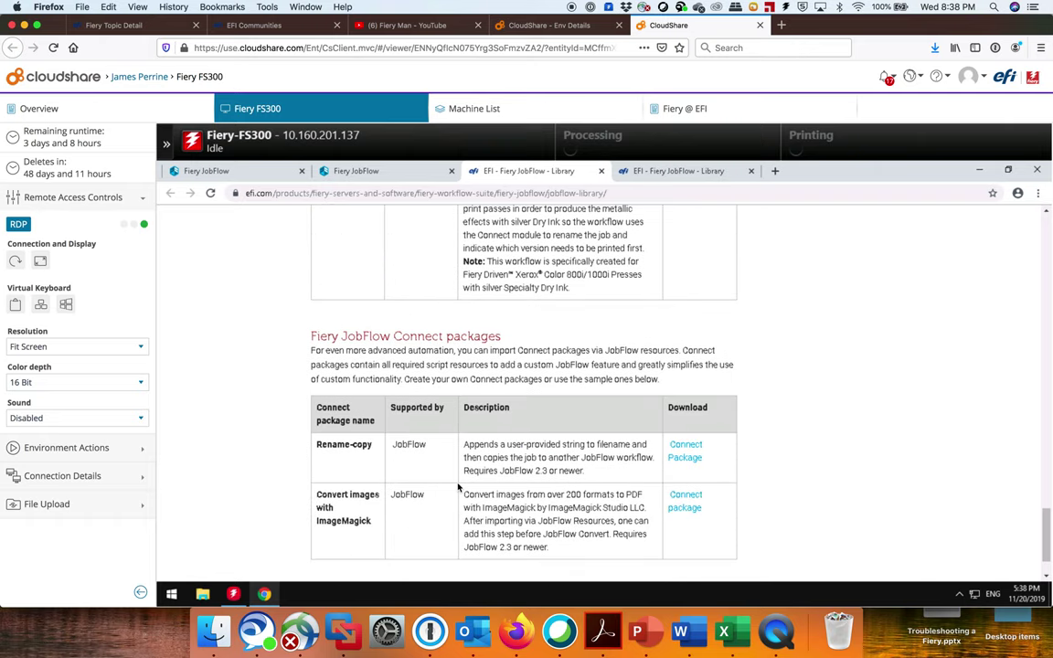
scroll(458, 488, up, 20)
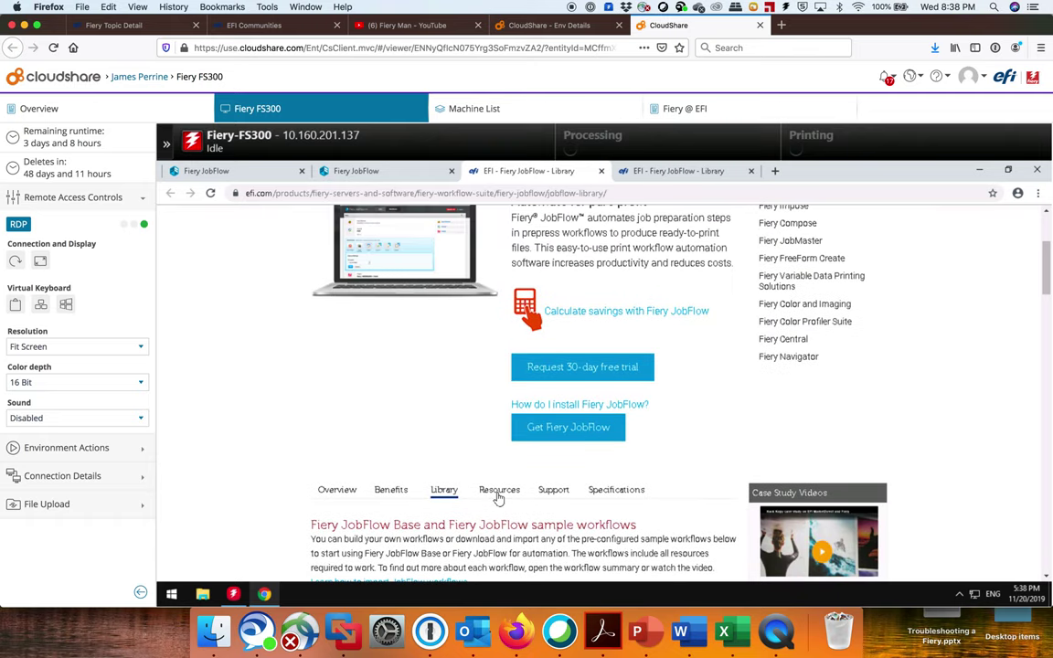
Step: Switch to the Resources section and scroll through its how-to guides, flyers, setup guides and case studies
click(498, 491)
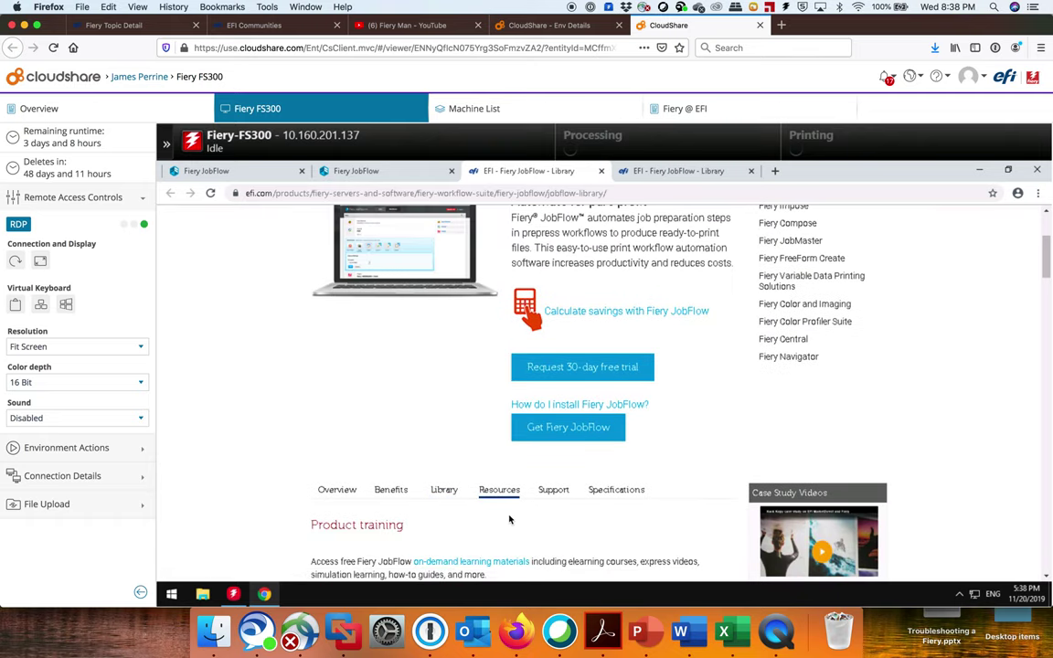
scroll(503, 502, down, 10)
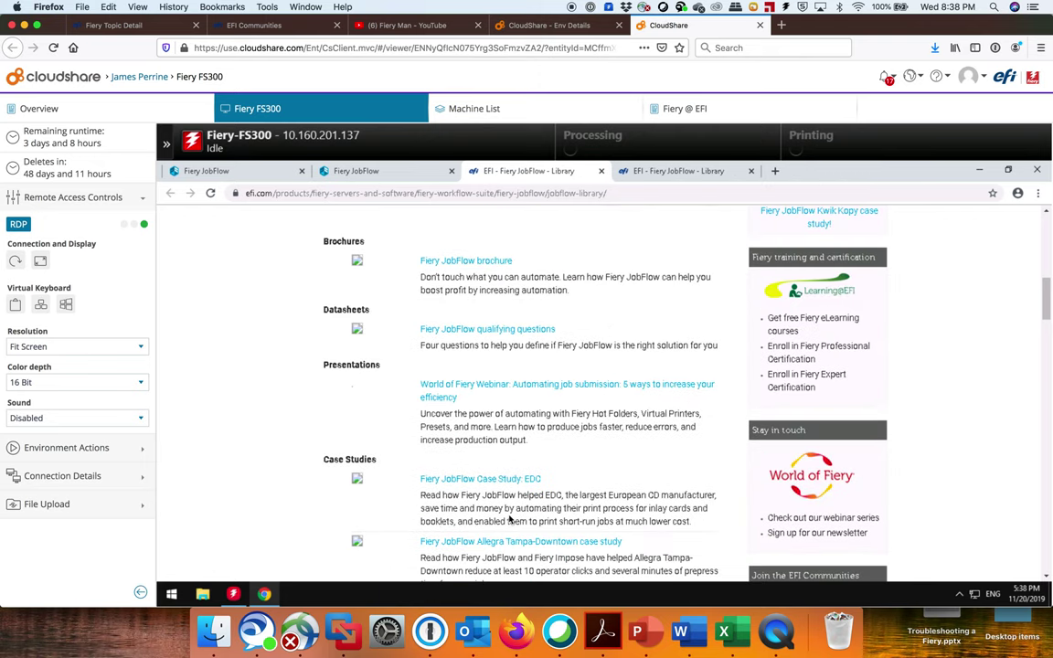
scroll(511, 518, up, 4)
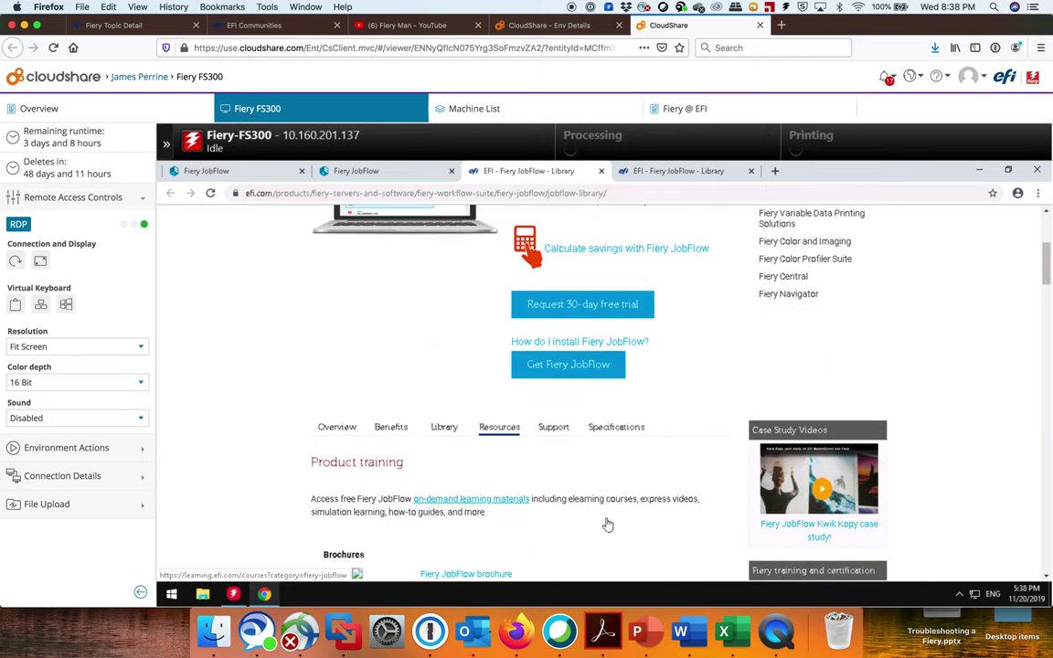
scroll(1047, 576, down, 5)
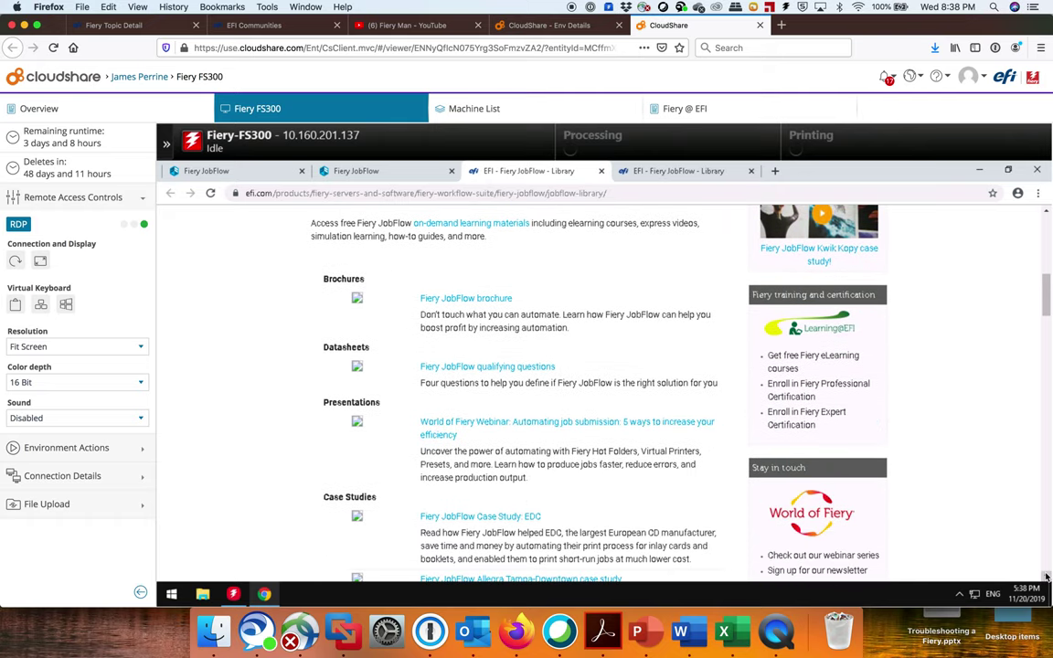
scroll(1047, 576, down, 5)
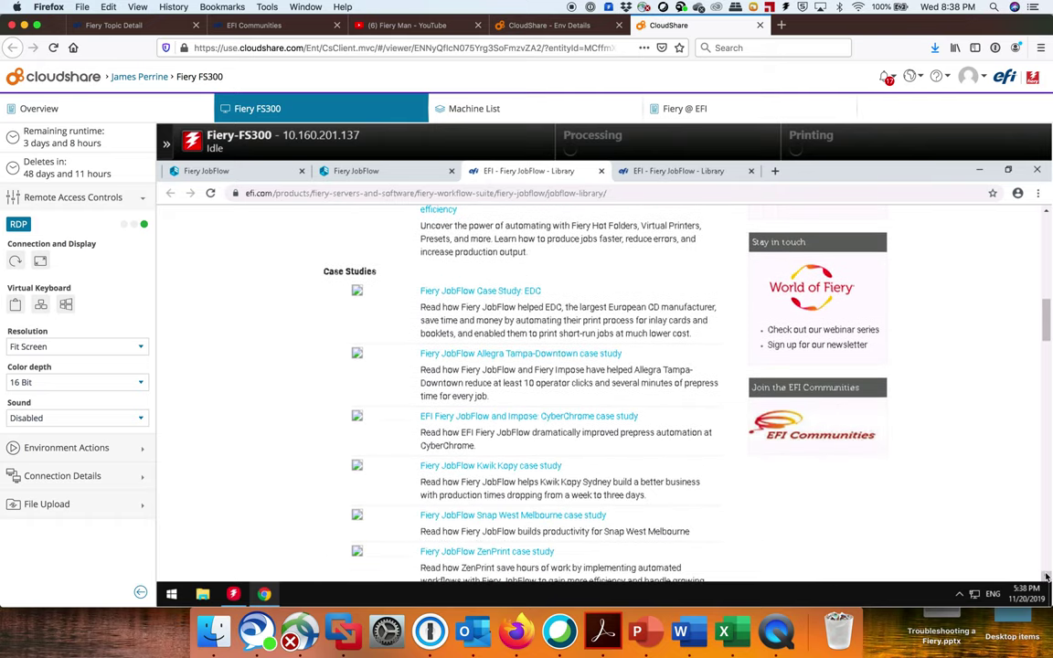
scroll(1047, 576, down, 8)
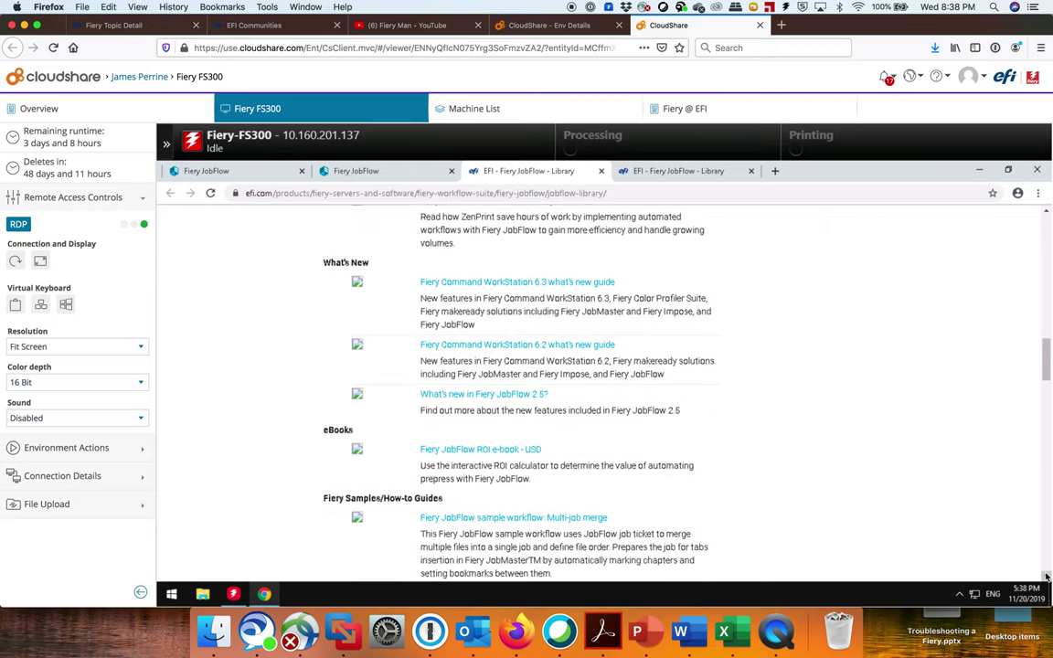
scroll(1047, 576, down, 1)
scroll(1047, 576, down, 1)
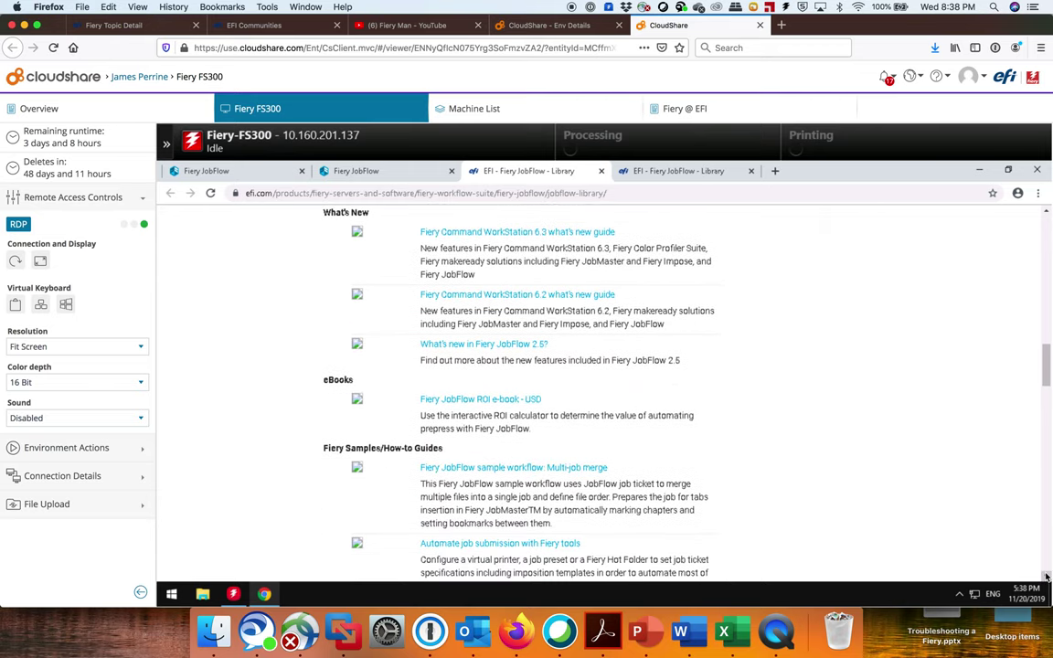
scroll(1047, 576, down, 2)
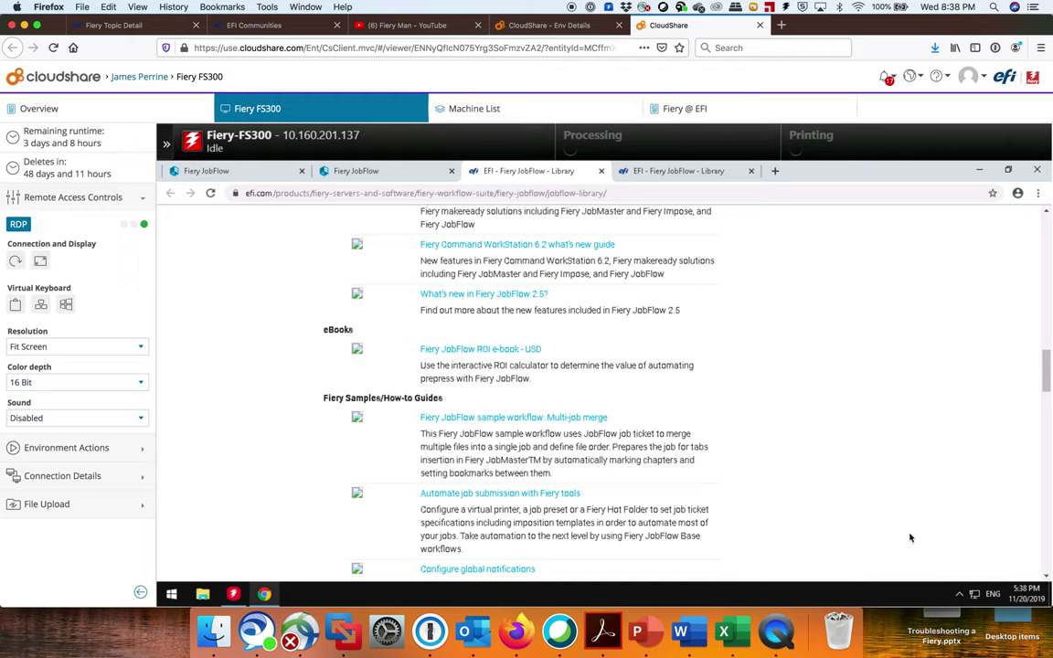
scroll(1047, 578, down, 5)
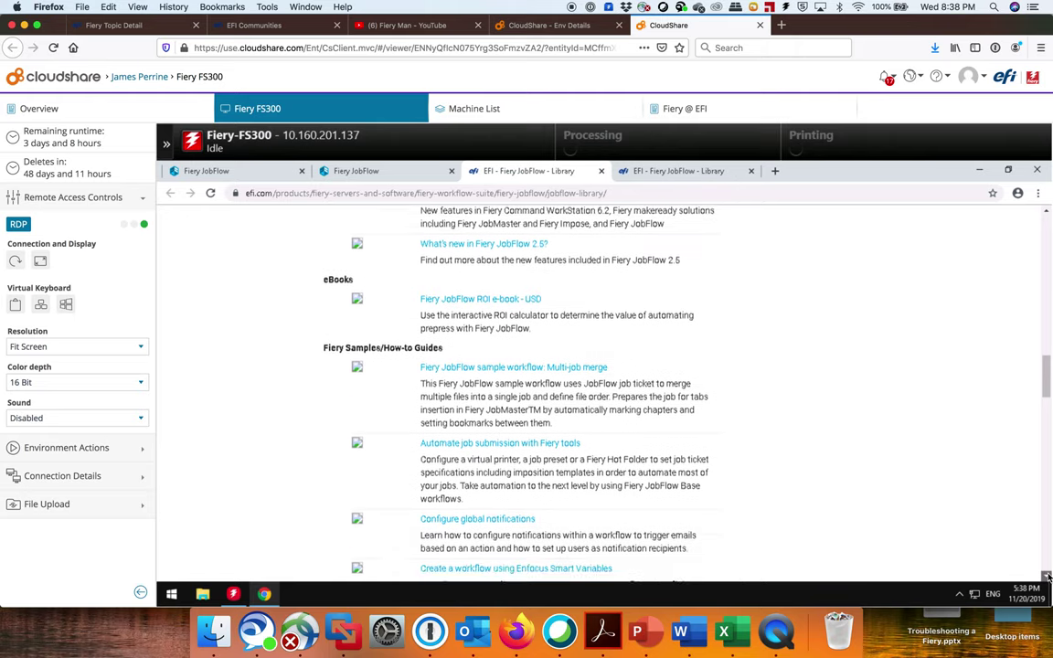
scroll(1047, 578, down, 1)
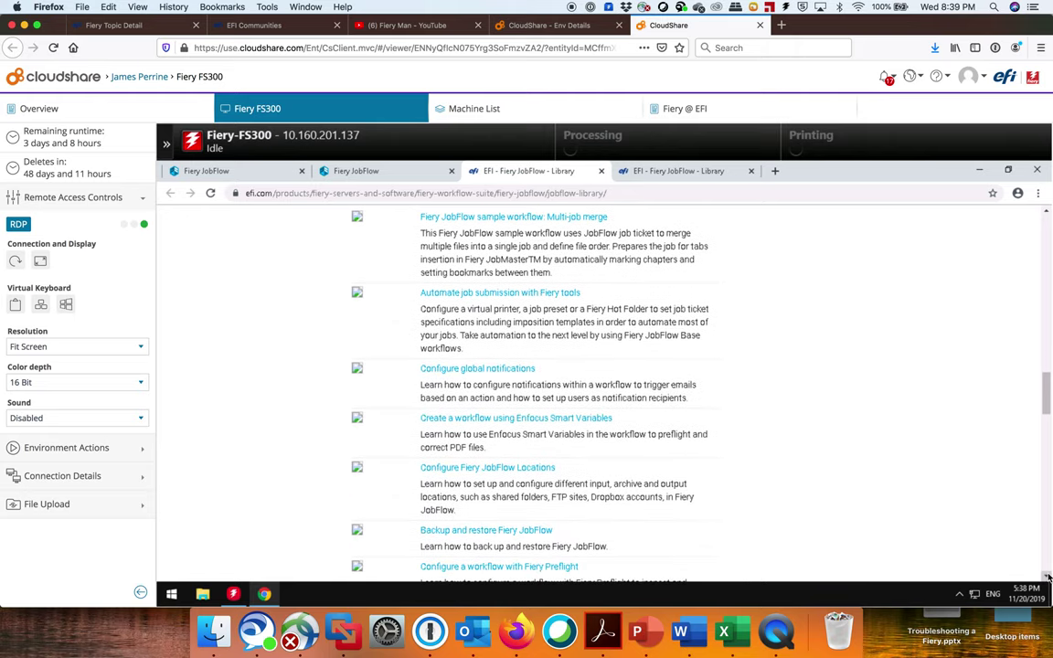
scroll(1048, 578, down, 2)
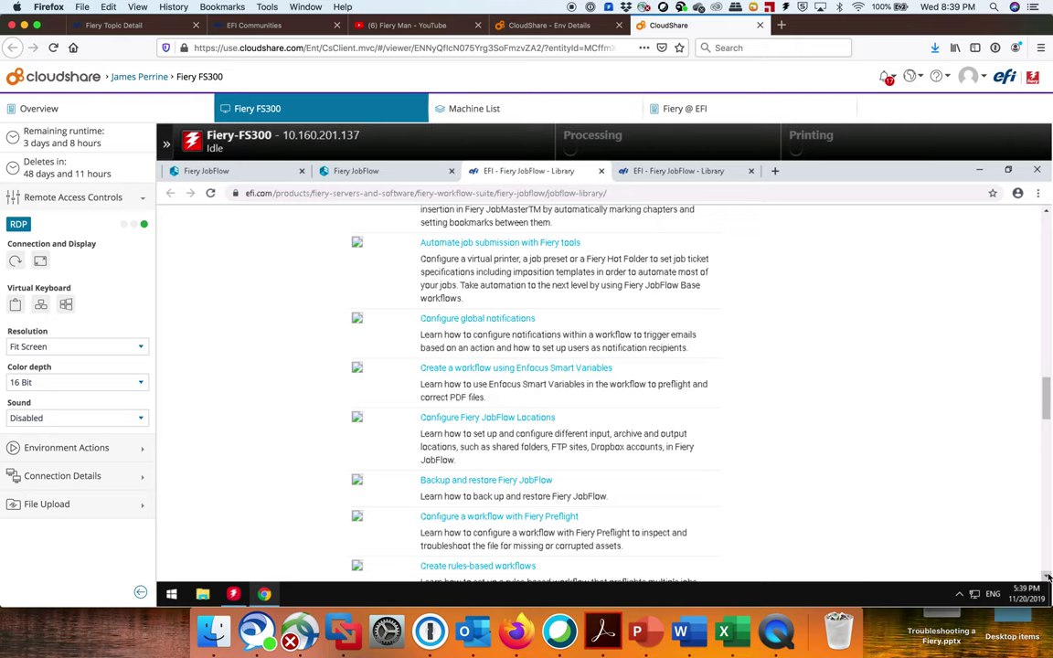
scroll(1047, 577, down, 2)
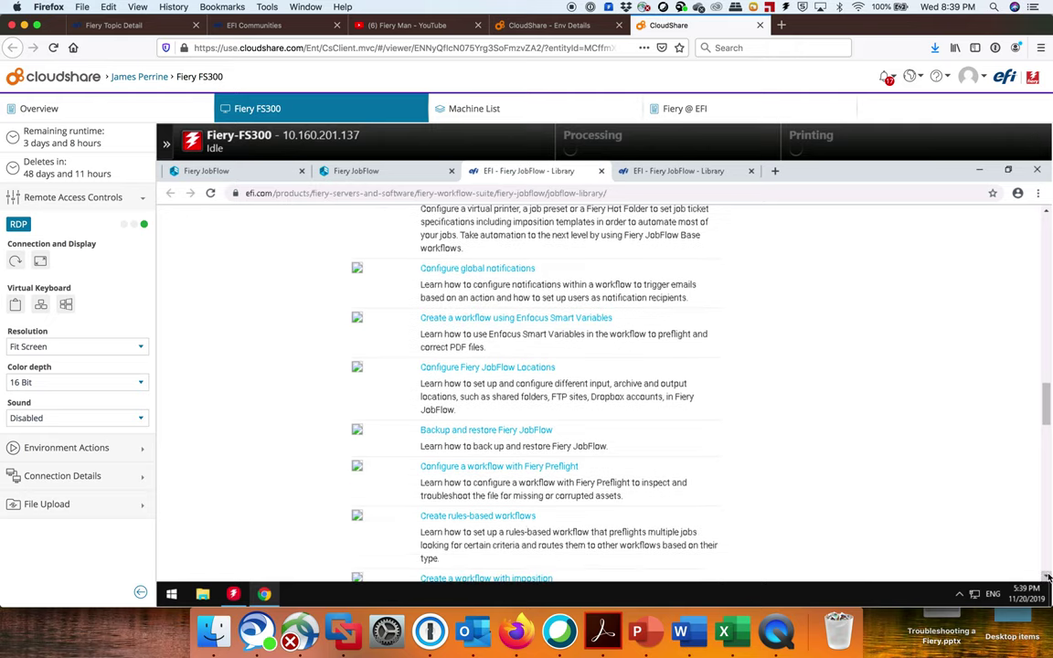
scroll(1047, 578, down, 9)
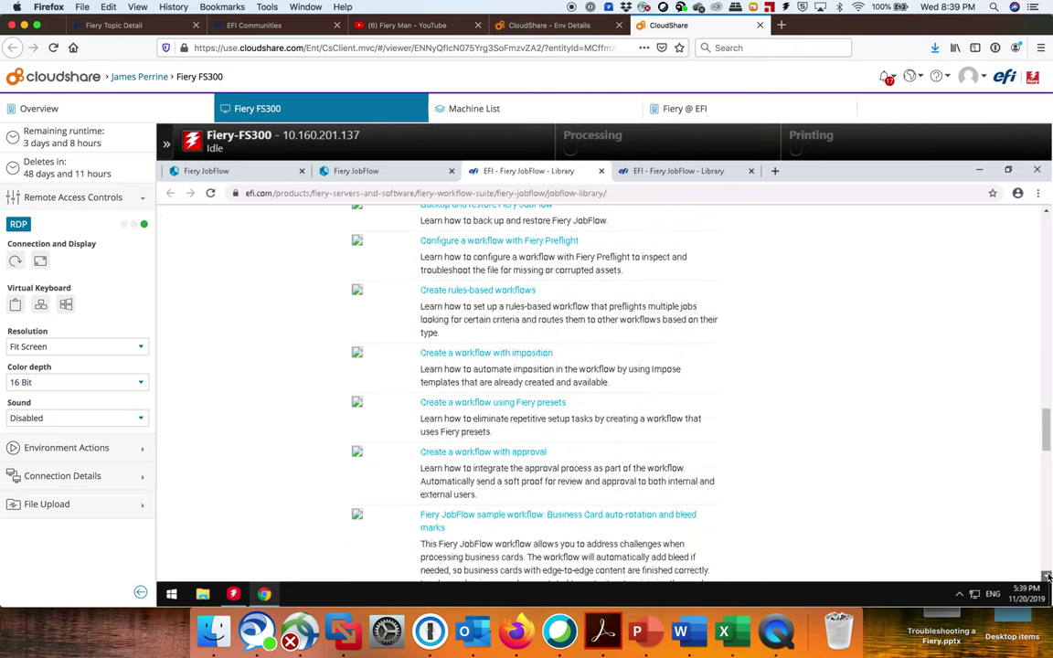
scroll(1047, 578, down, 9)
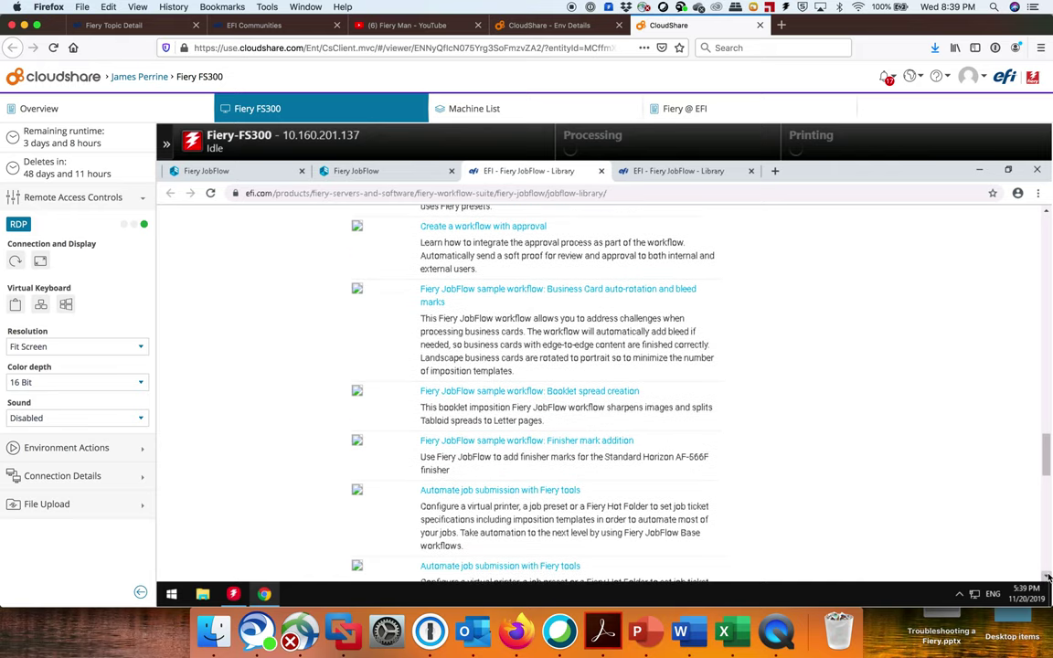
scroll(1048, 578, down, 9)
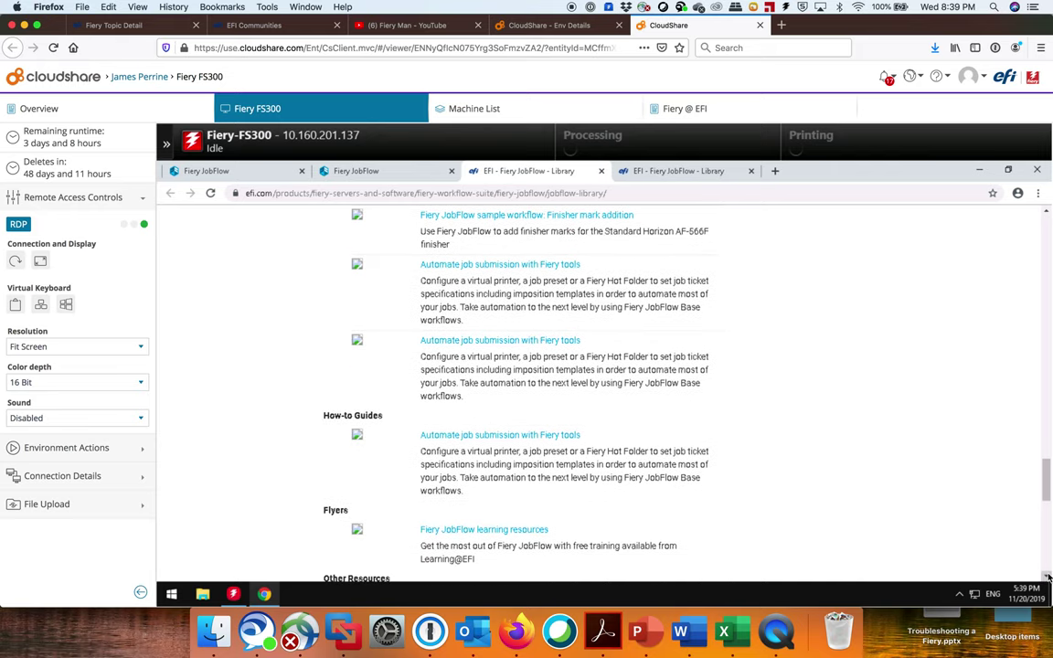
scroll(1047, 578, down, 7)
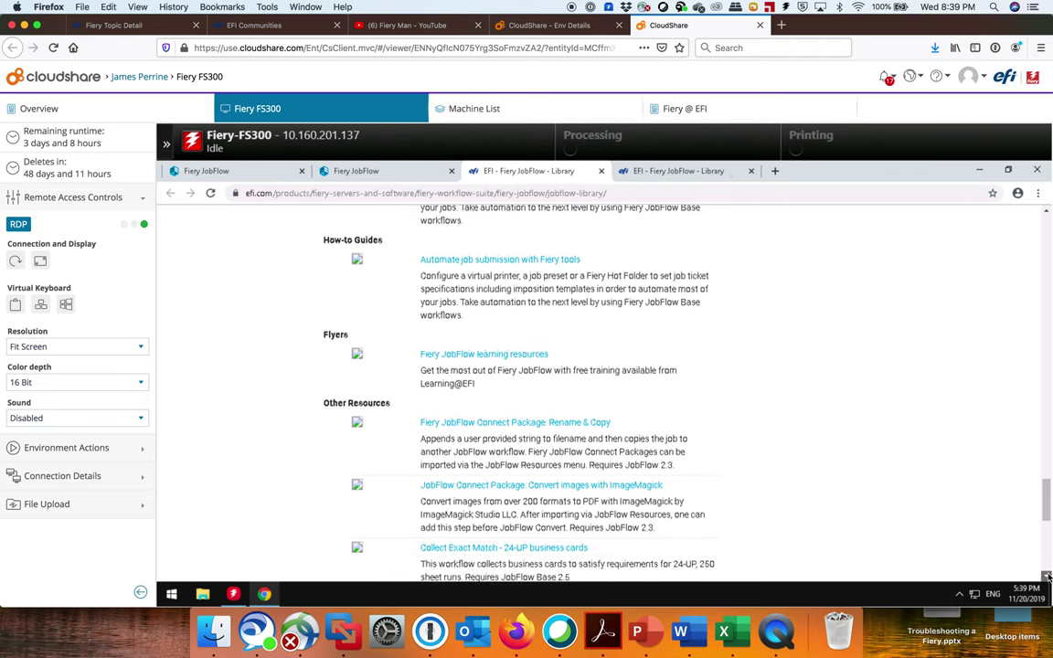
scroll(1048, 577, down, 14)
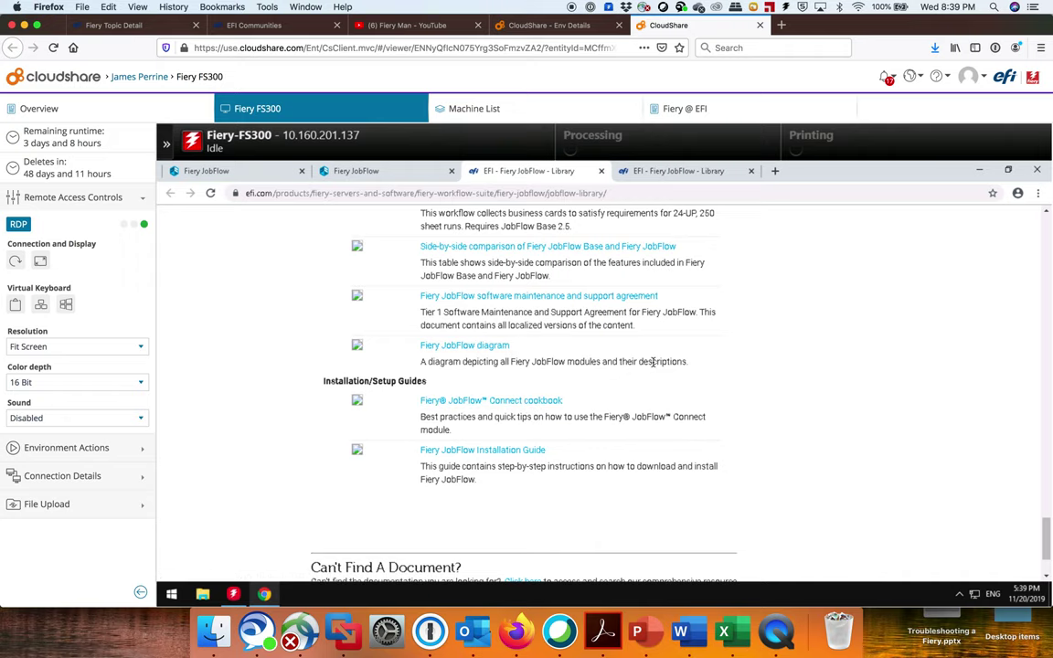
scroll(653, 363, up, 5)
scroll(652, 366, up, 10)
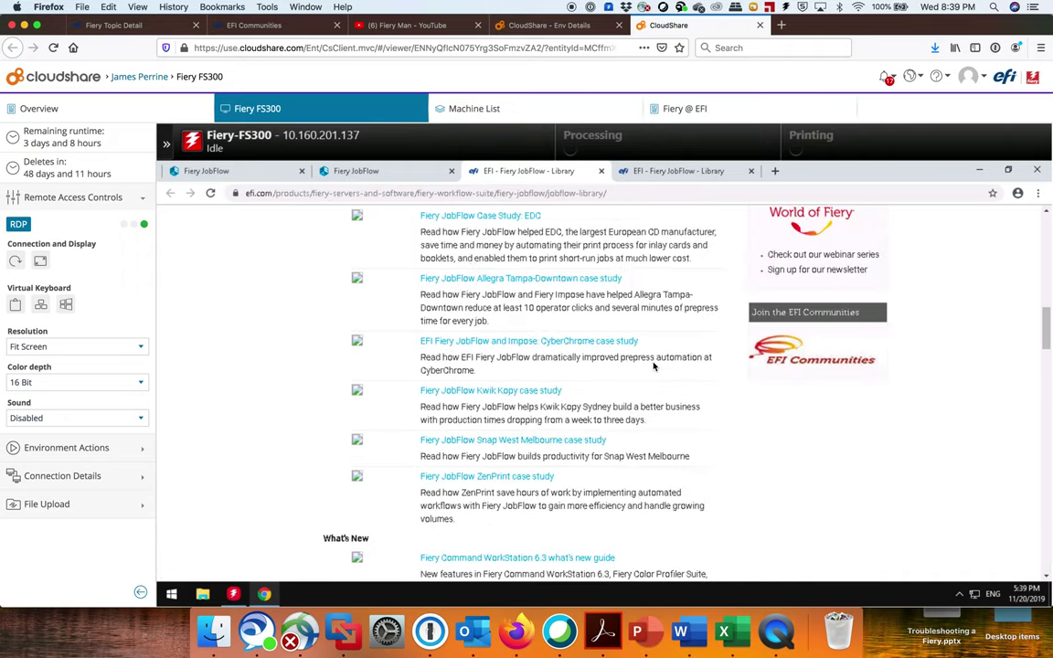
scroll(652, 365, up, 10)
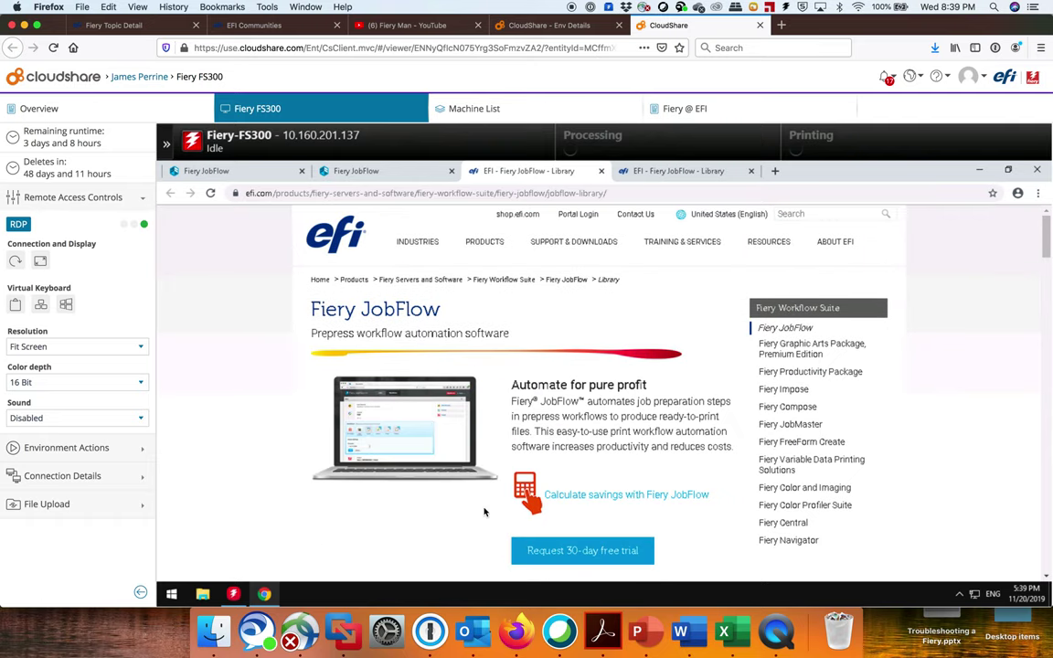
Step: Switch the EFI page back to the Library tab's table of downloadable sample workflows
scroll(485, 512, down, 3)
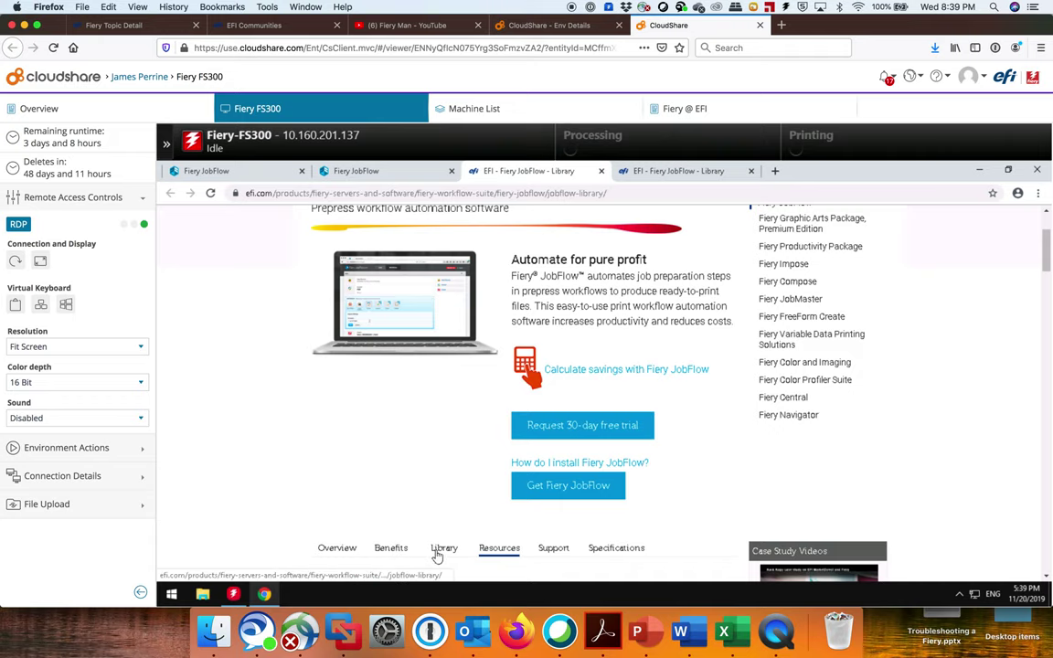
click(441, 549)
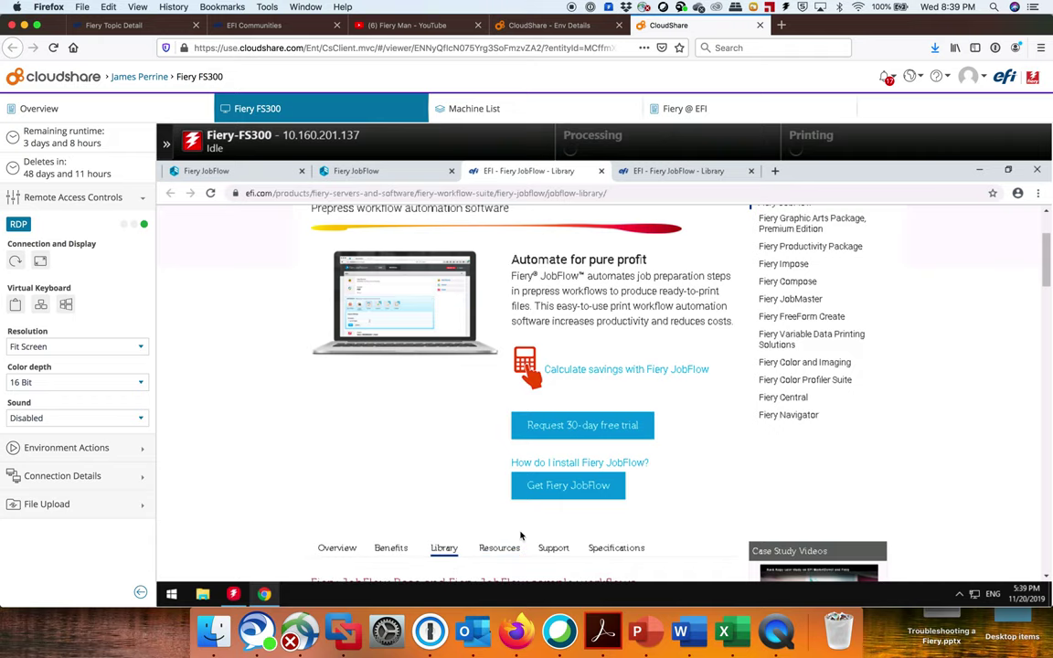
scroll(655, 473, down, 5)
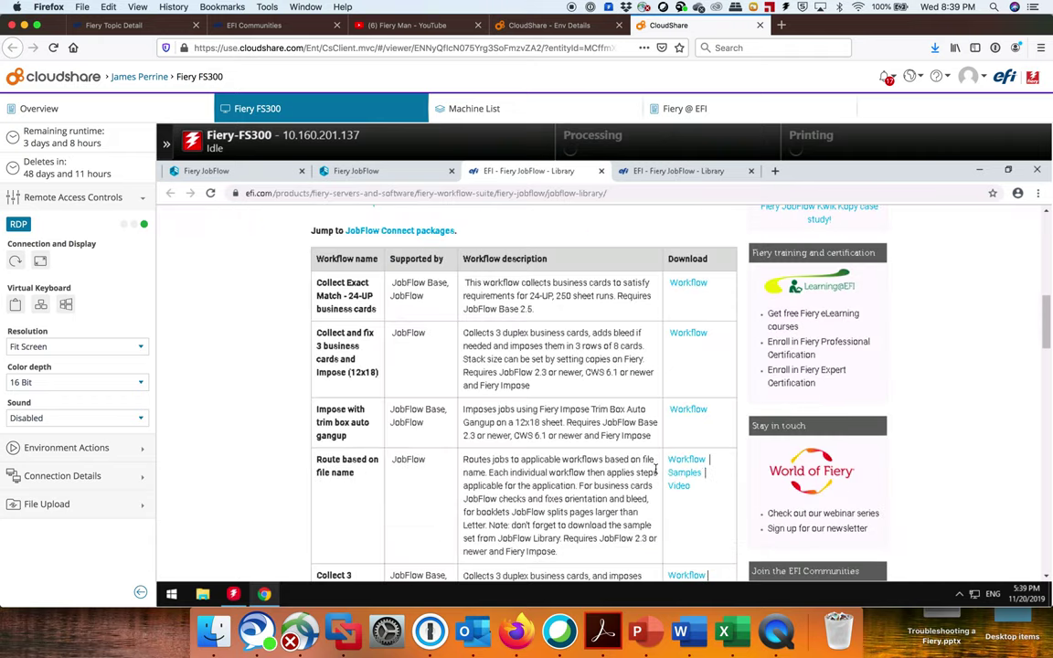
scroll(655, 470, up, 5)
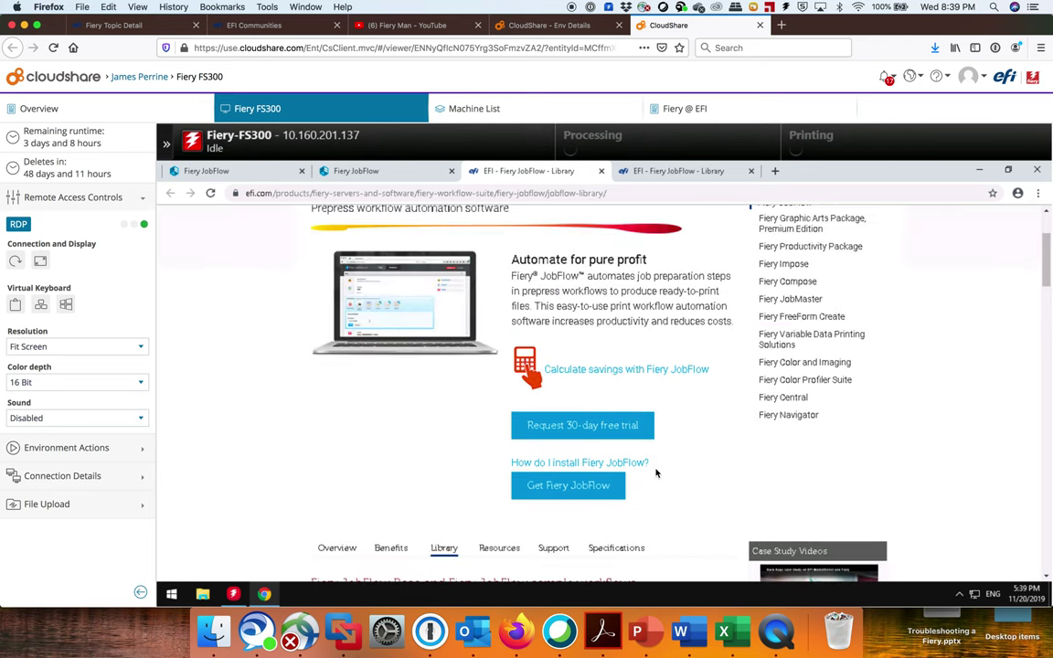